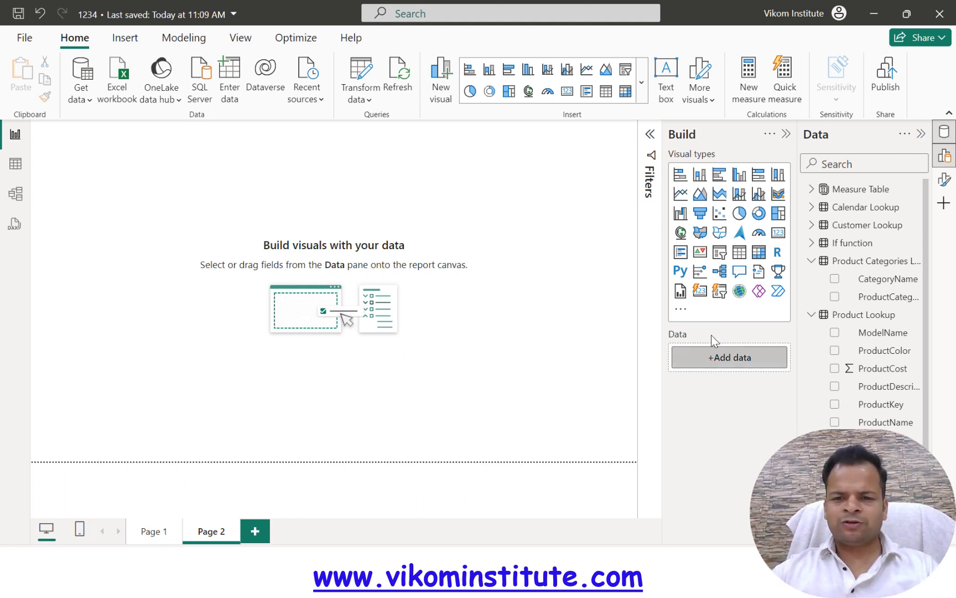
- Insert a matrix visual with SubcategoryName as its rows and move it slightly toward the upper-left of the canvas
left_click(759, 252)
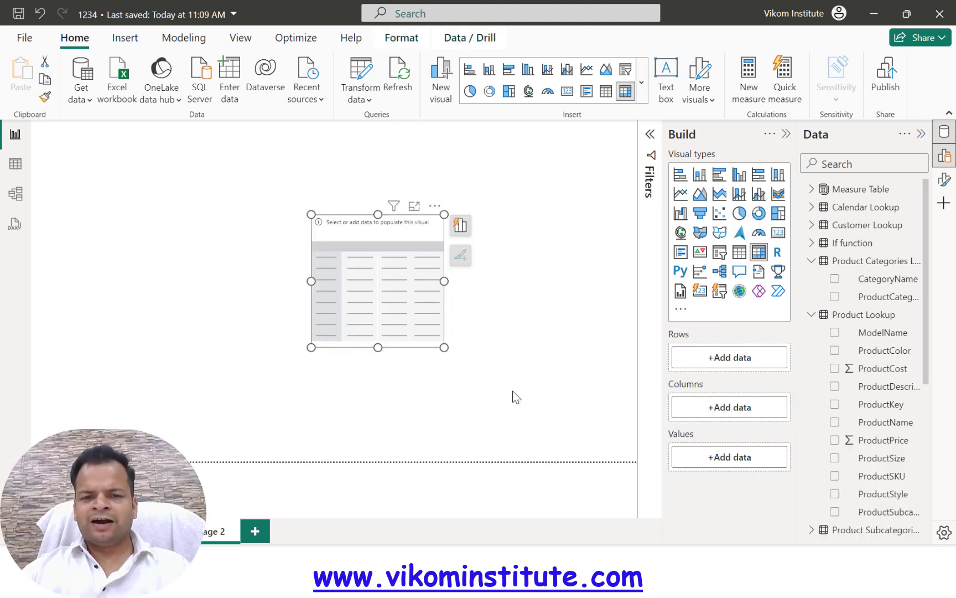
left_click(886, 167)
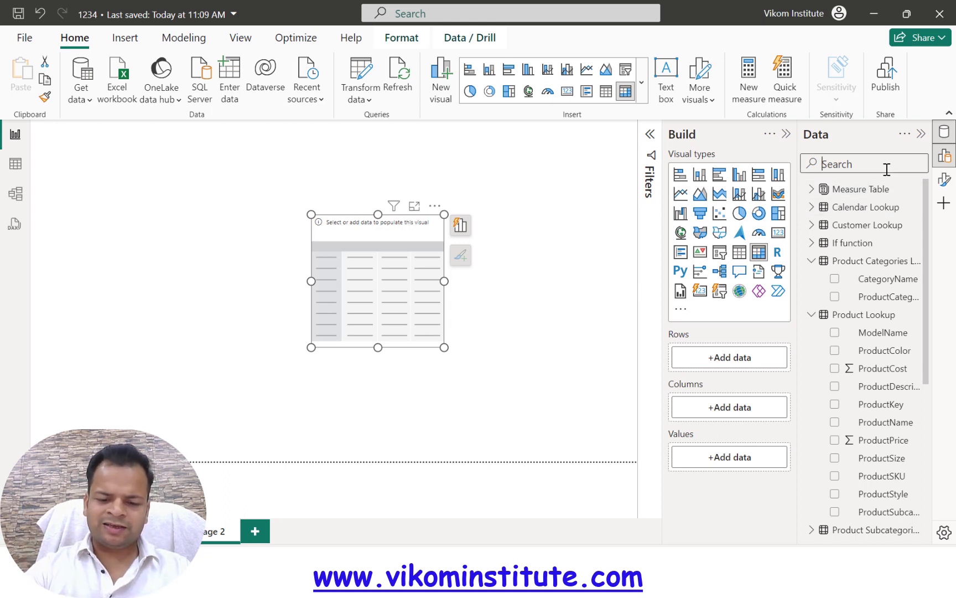
type("sub")
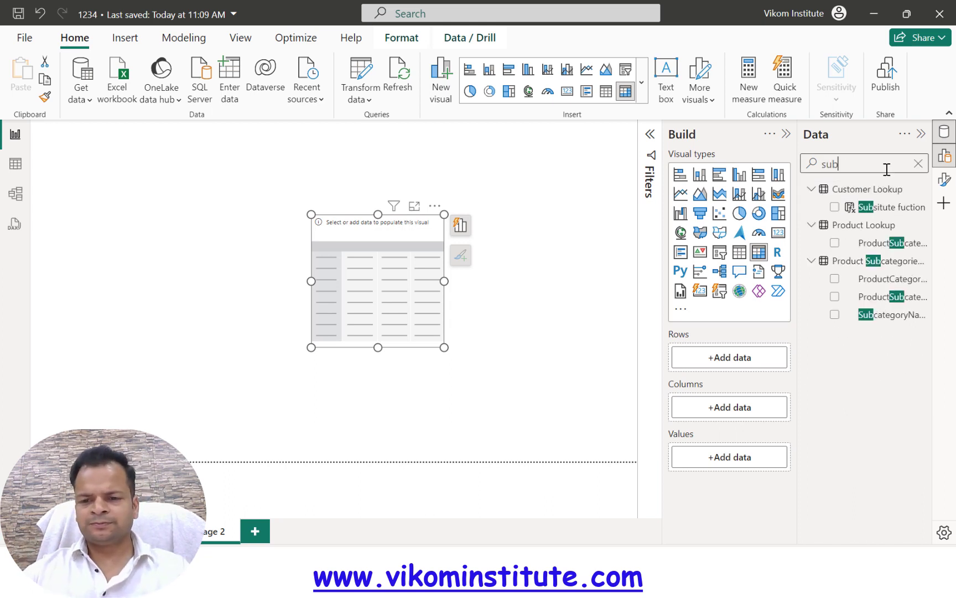
left_click(835, 314)
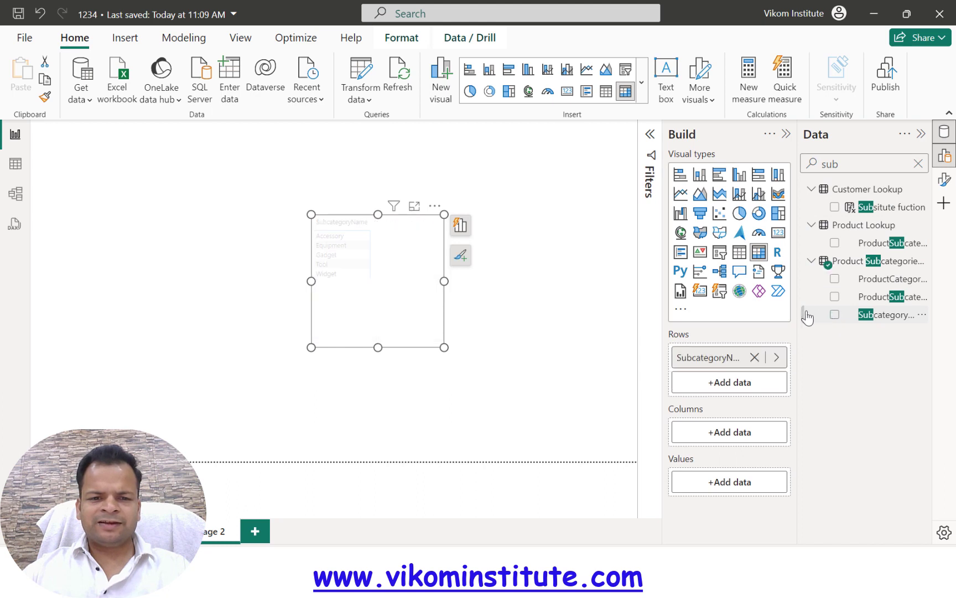
left_click_drag(395, 242, 350, 234)
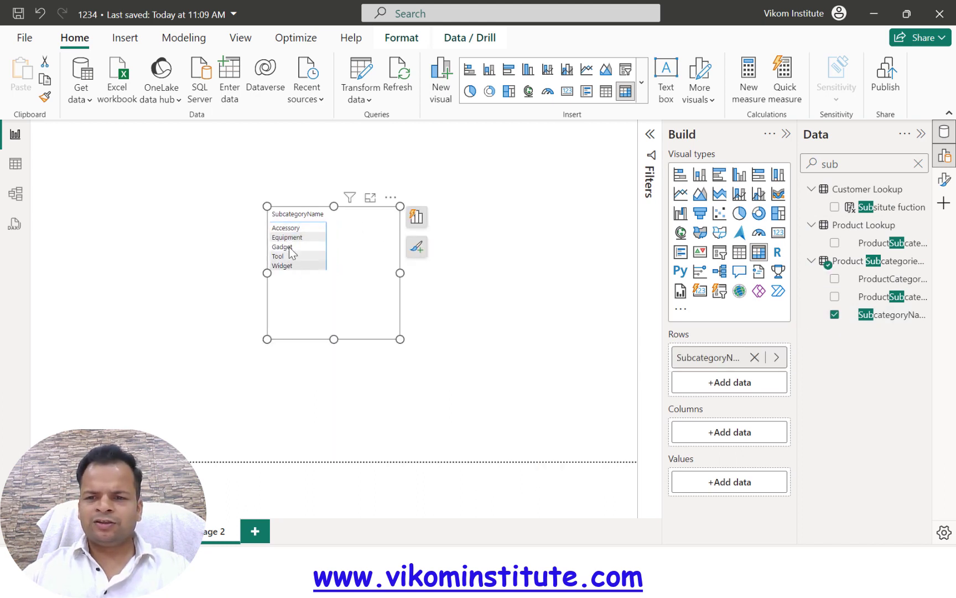
- Add SalesVolumn from Sales Data 2020 to the matrix values and shrink the visual's height to fit its rows
left_click(918, 163)
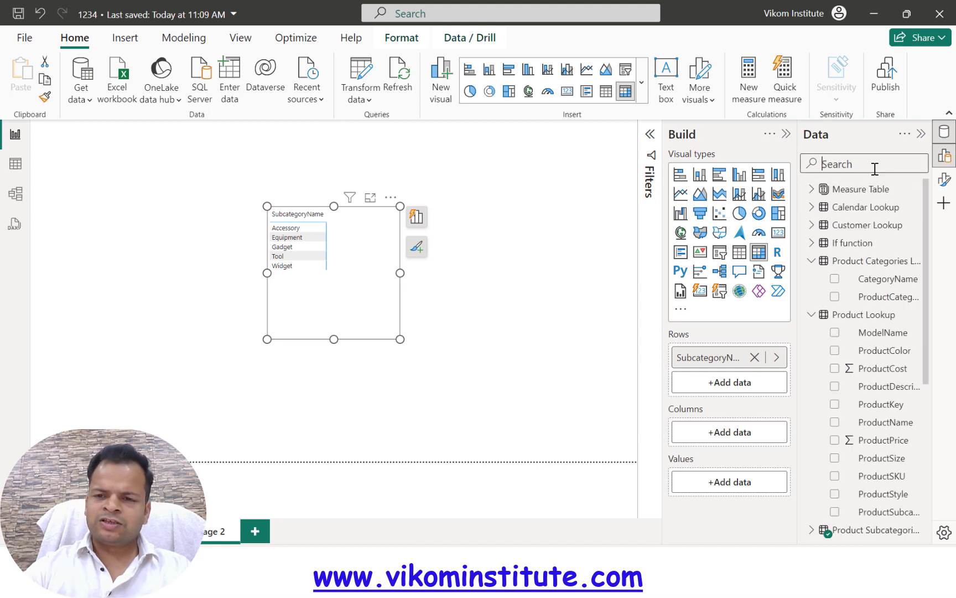
type("sale")
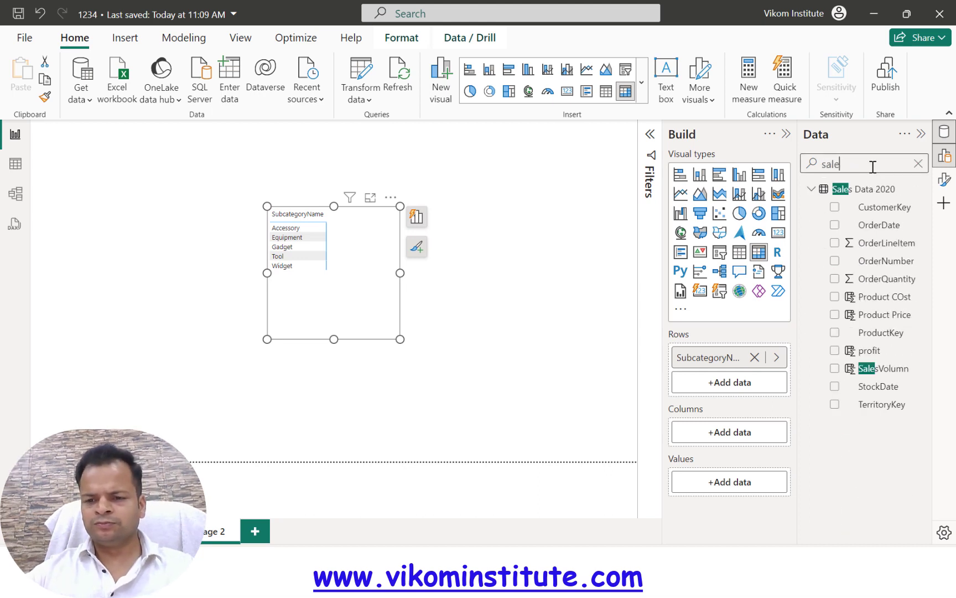
left_click(834, 368)
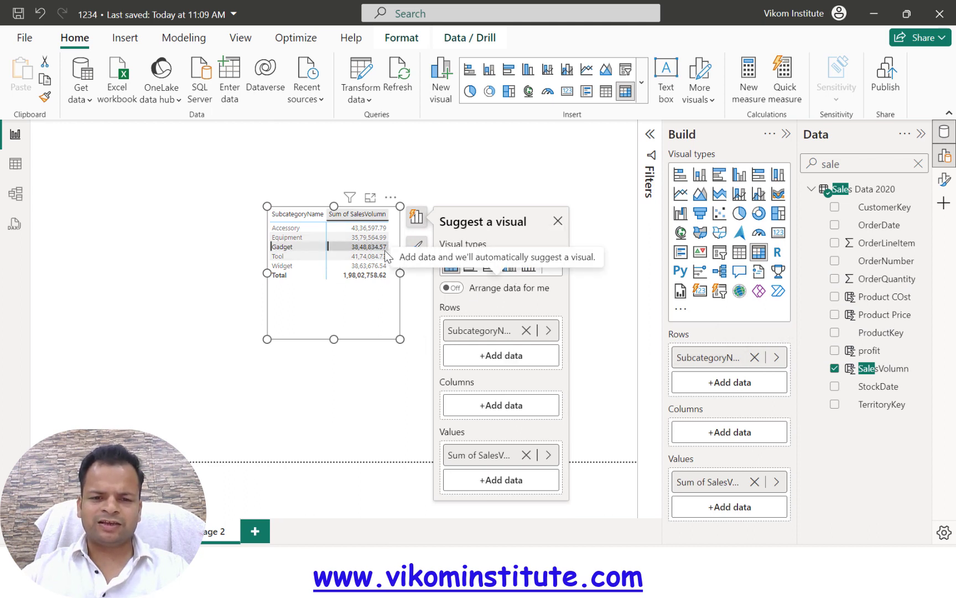
left_click_drag(398, 337, 398, 285)
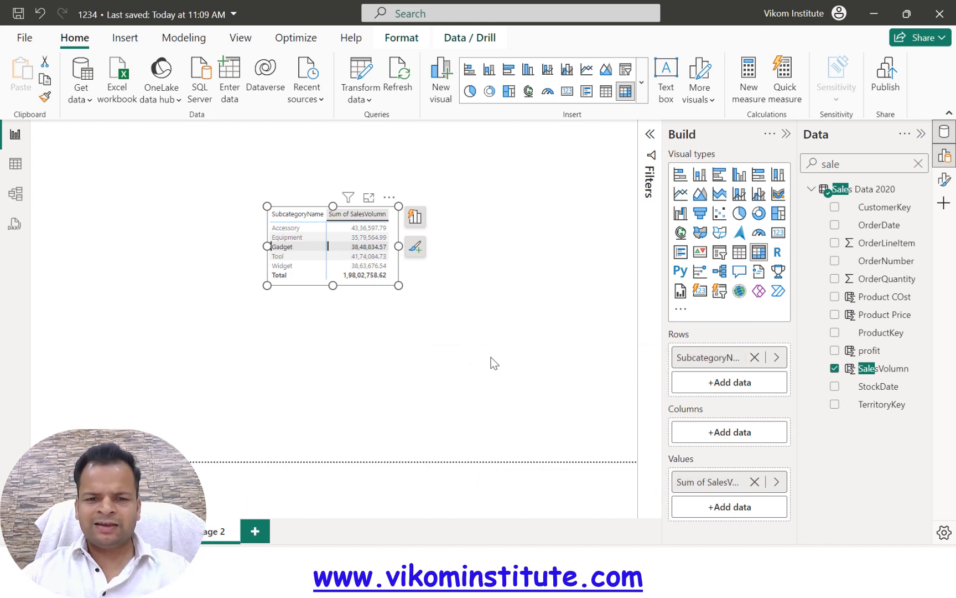
left_click(488, 349)
- Start background color conditional formatting on the matrix's Sum of SalesVolumn with a Gradient style and red for the lowest value
left_click(384, 258)
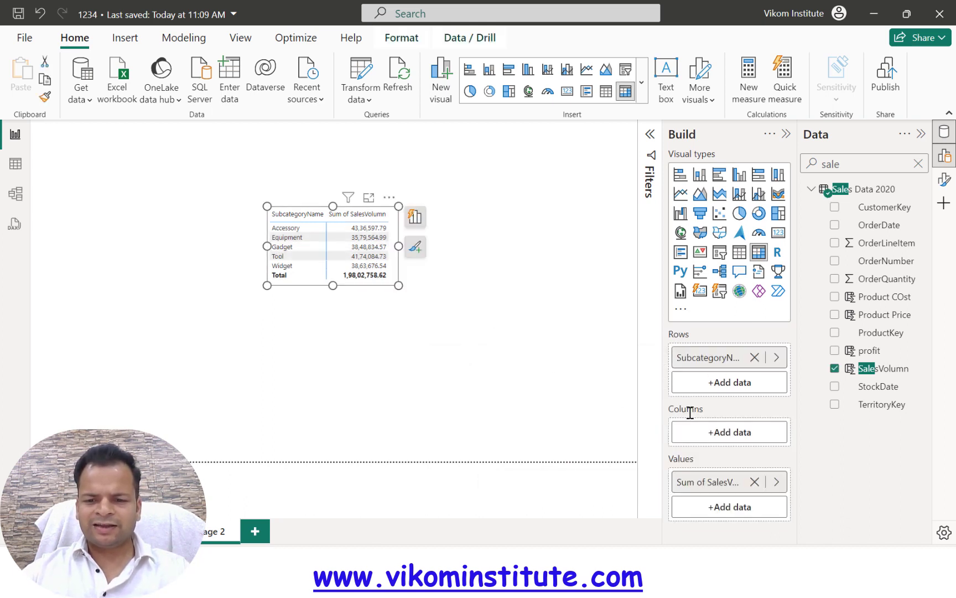
right_click(722, 486)
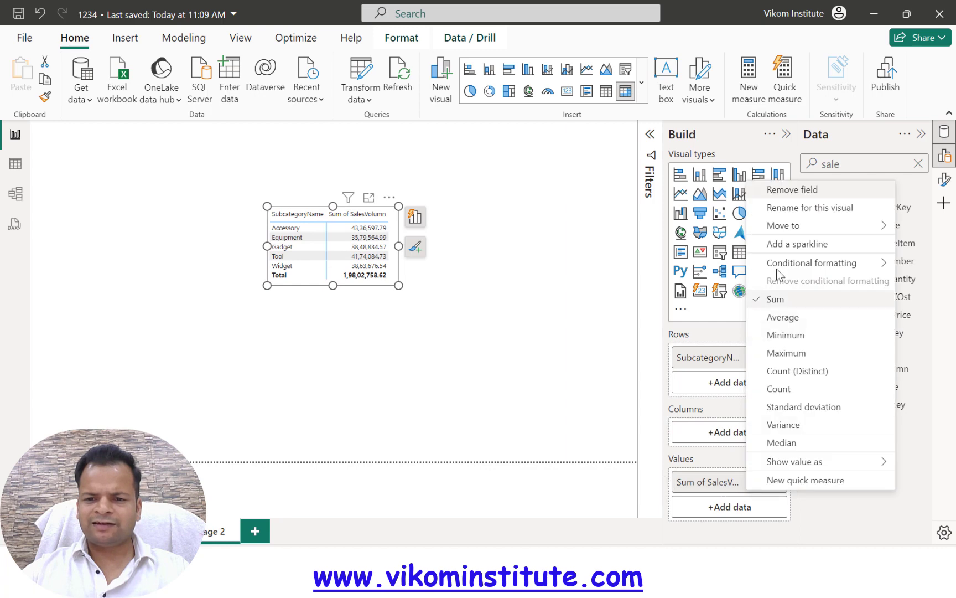
mouse_move(777, 266)
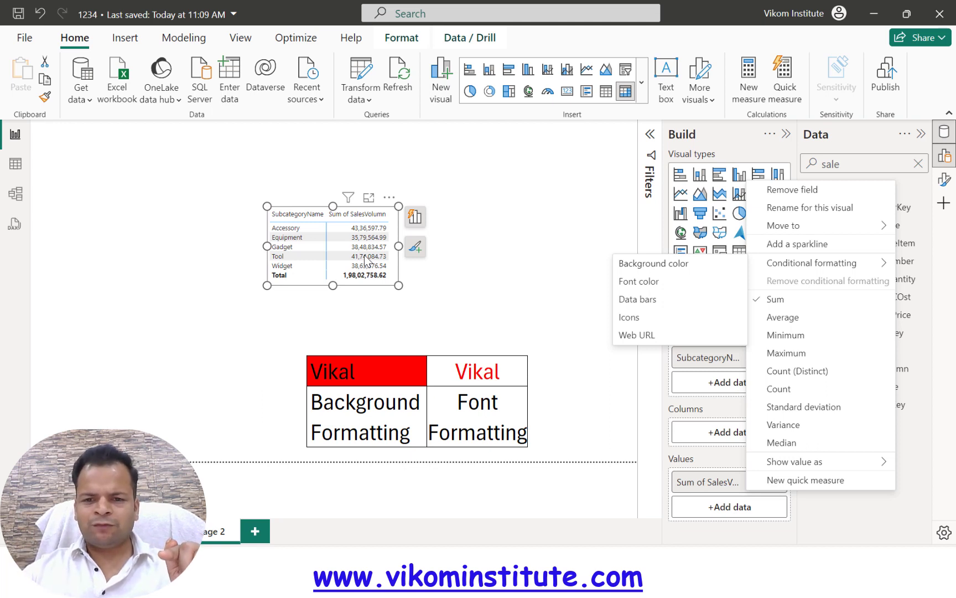
left_click(640, 271)
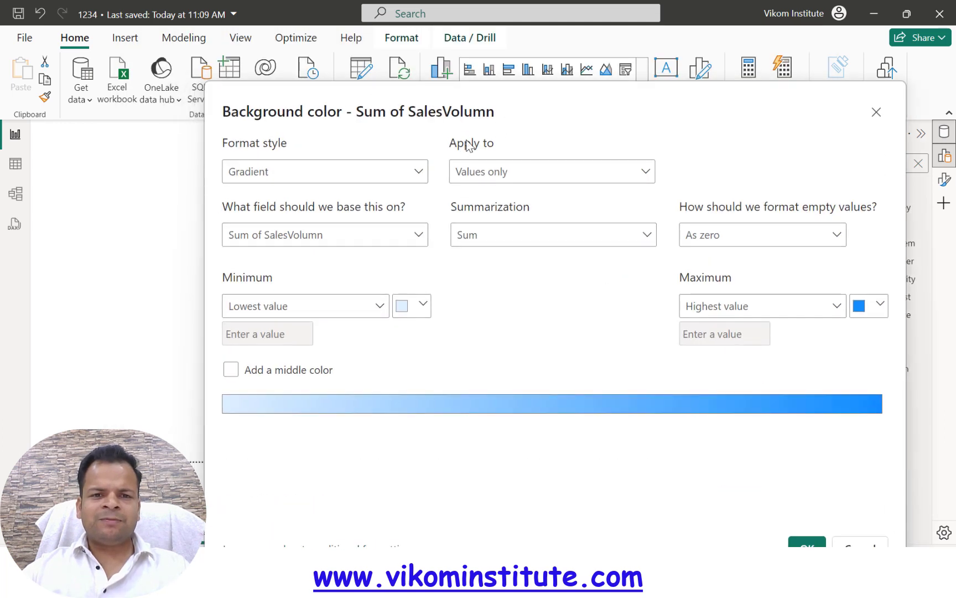
left_click(370, 180)
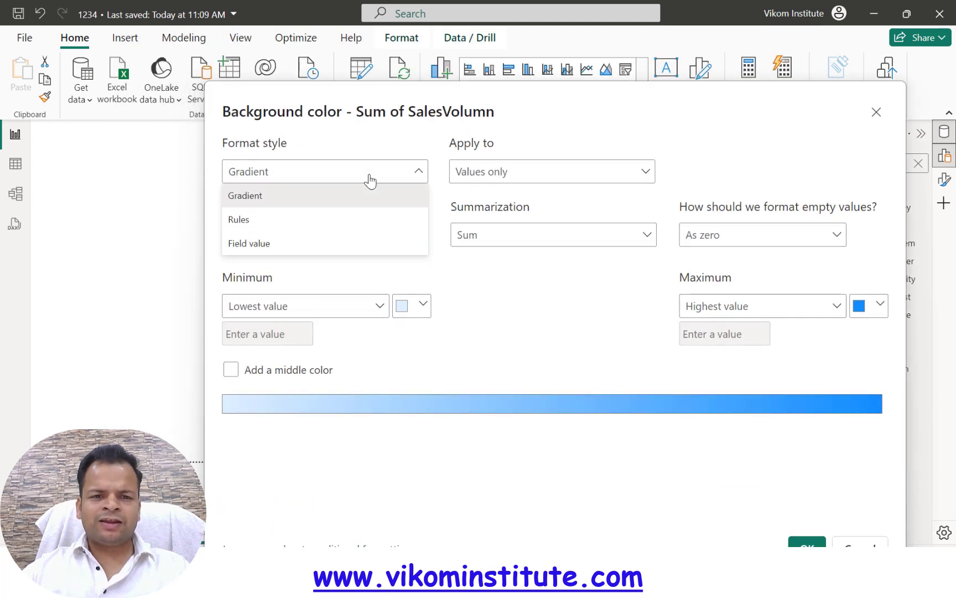
left_click(291, 203)
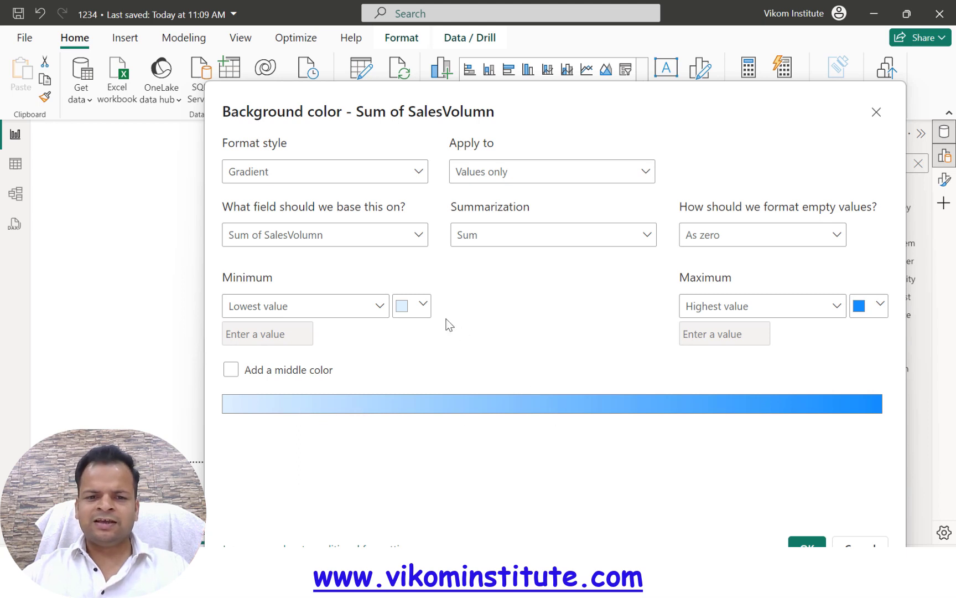
left_click(421, 307)
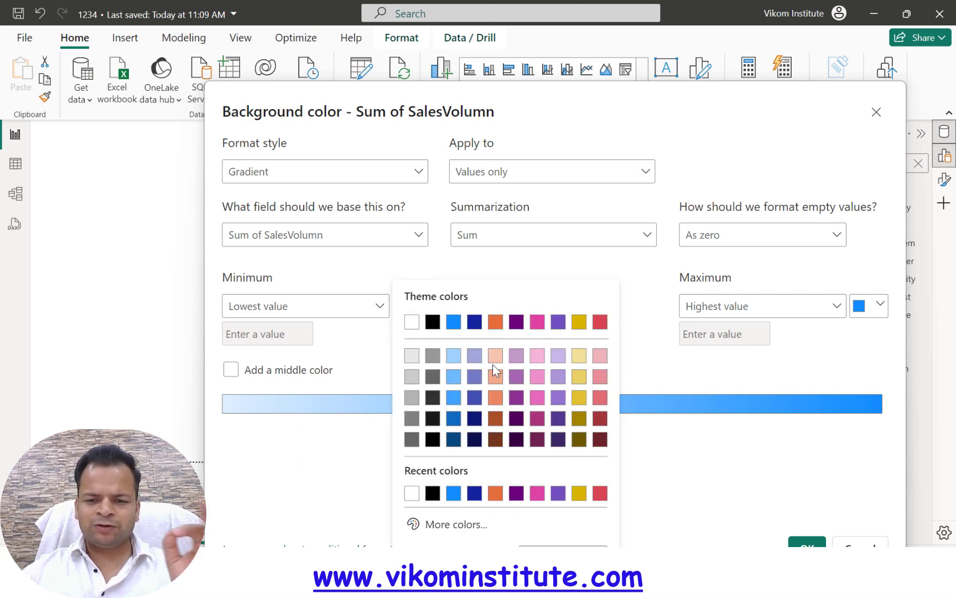
left_click(600, 494)
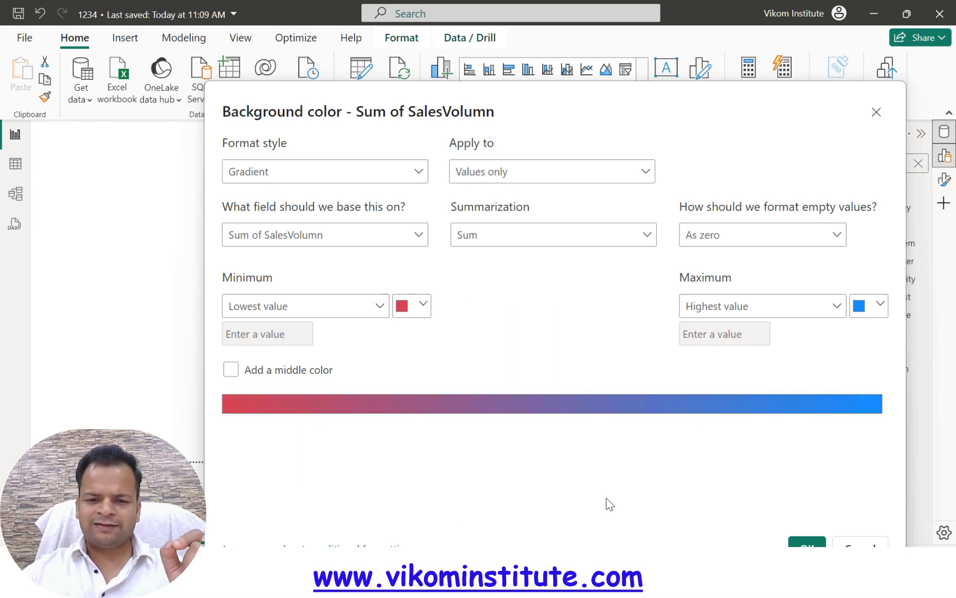
- Set the gradient's highest-value color to a custom bright green and apply the background formatting
left_click(878, 304)
left_click(705, 524)
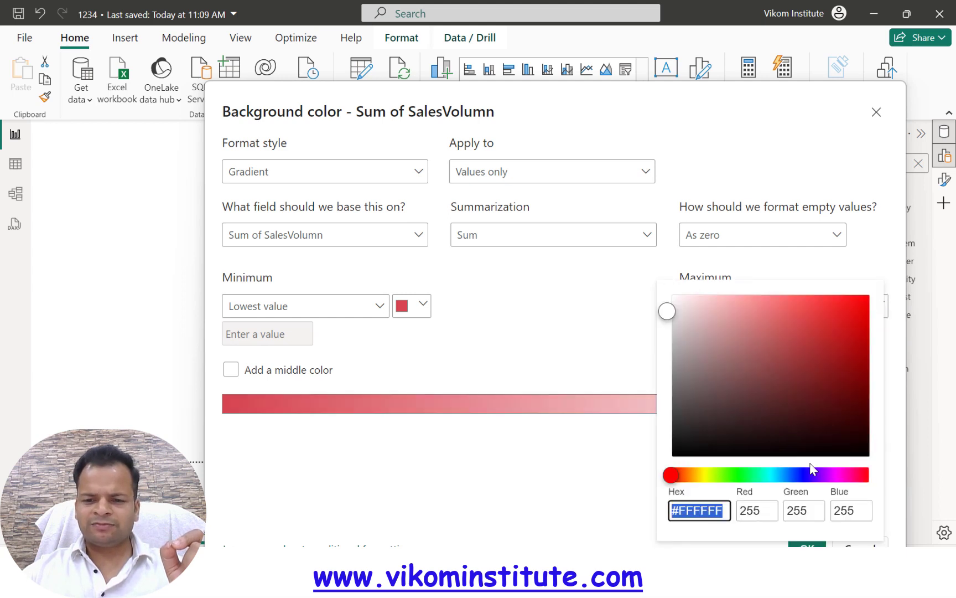
left_click(755, 475)
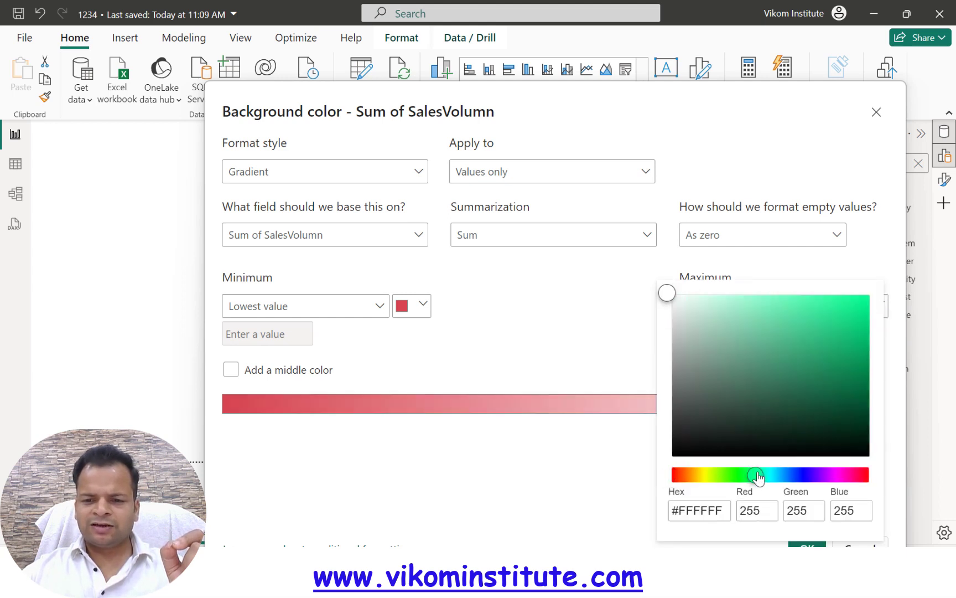
left_click(824, 314)
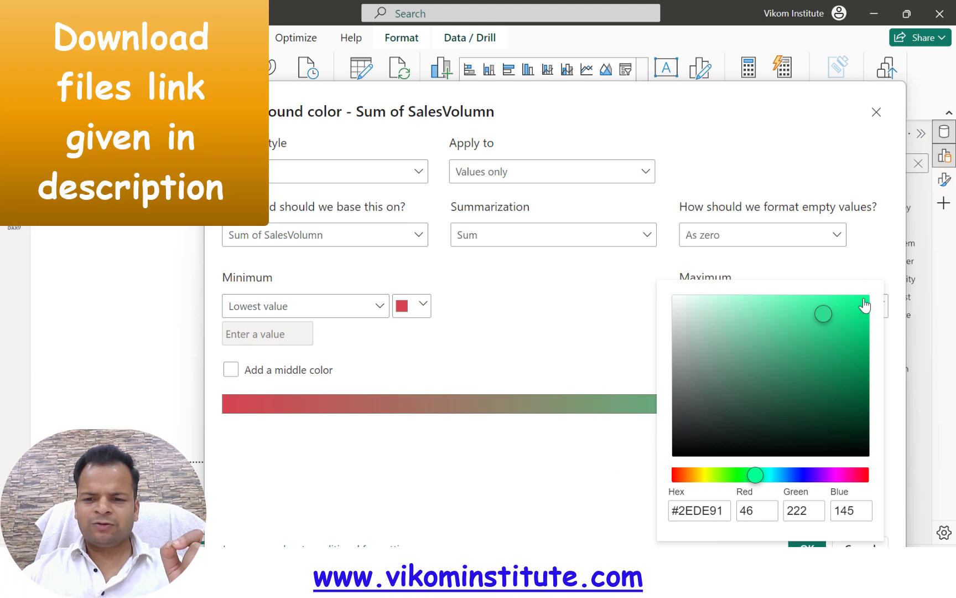
left_click(858, 296)
left_click(629, 461)
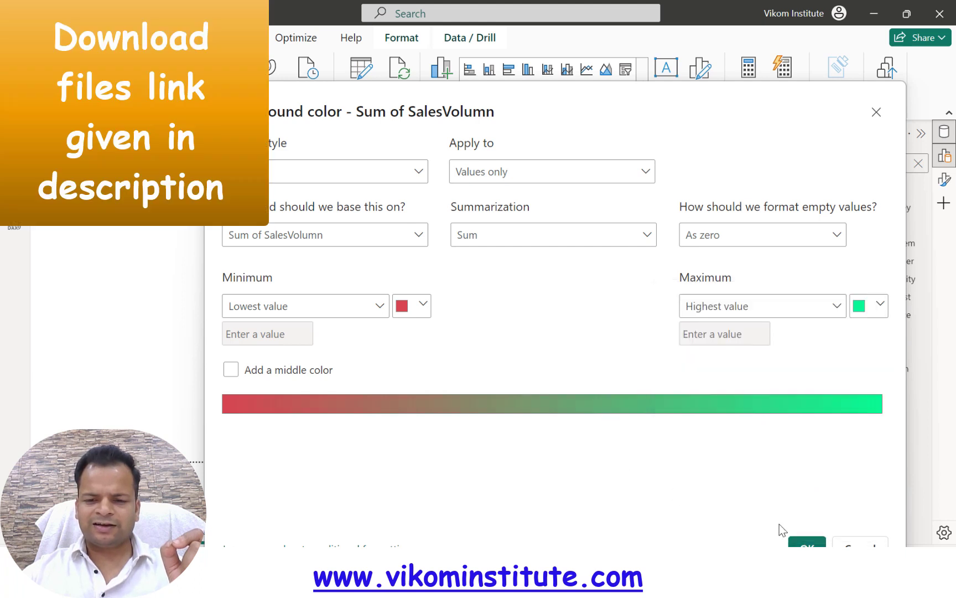
left_click(807, 544)
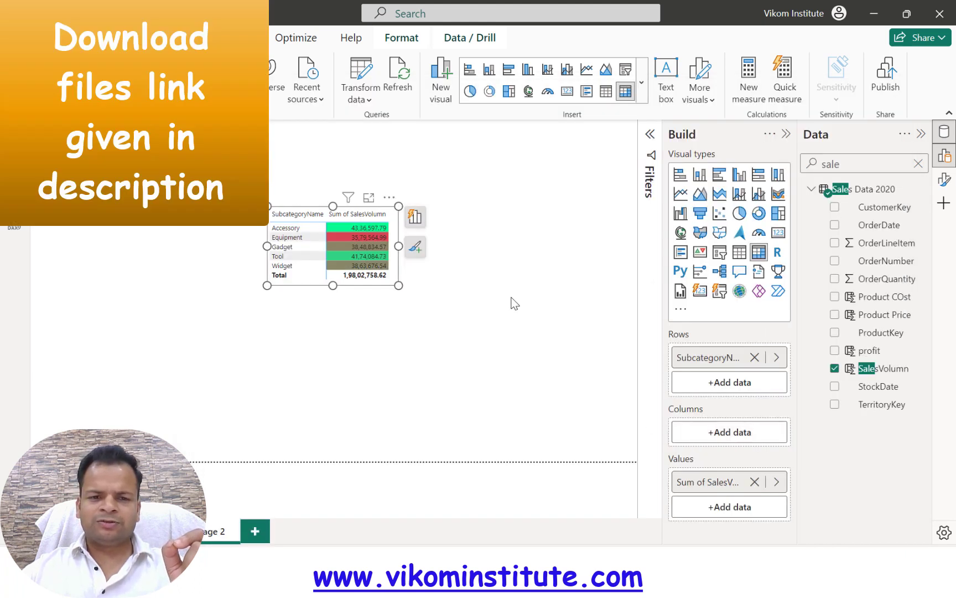
- Insert a slicer on ModelName from Product Lookup, place it beside the matrix and shrink it to fit its options
left_click(419, 284)
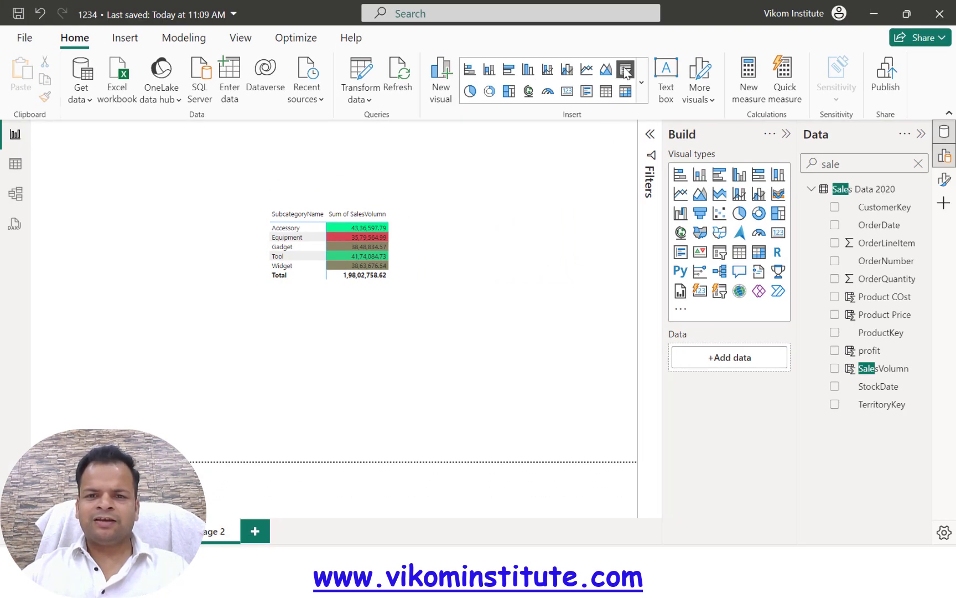
left_click(625, 70)
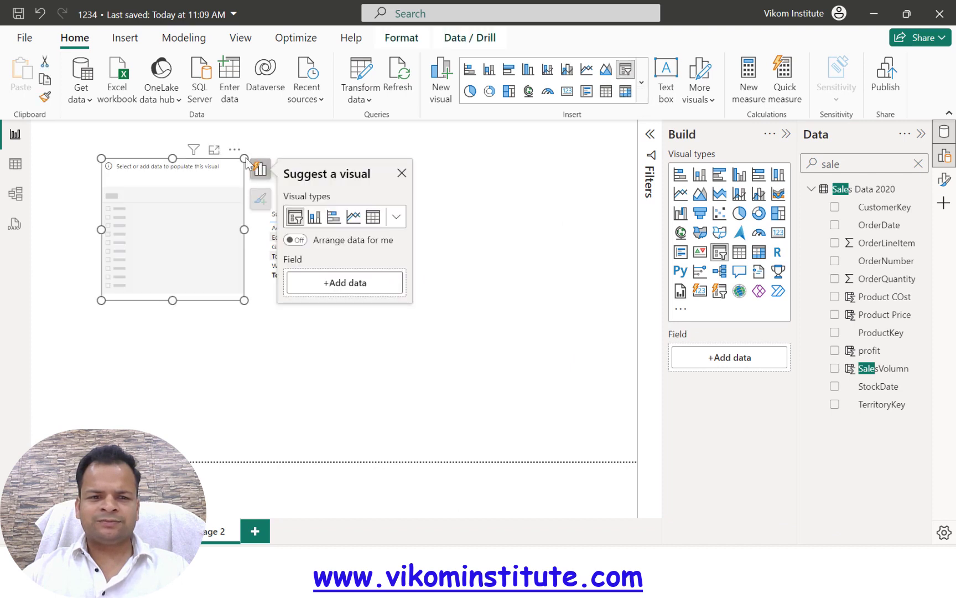
left_click_drag(189, 164, 532, 223)
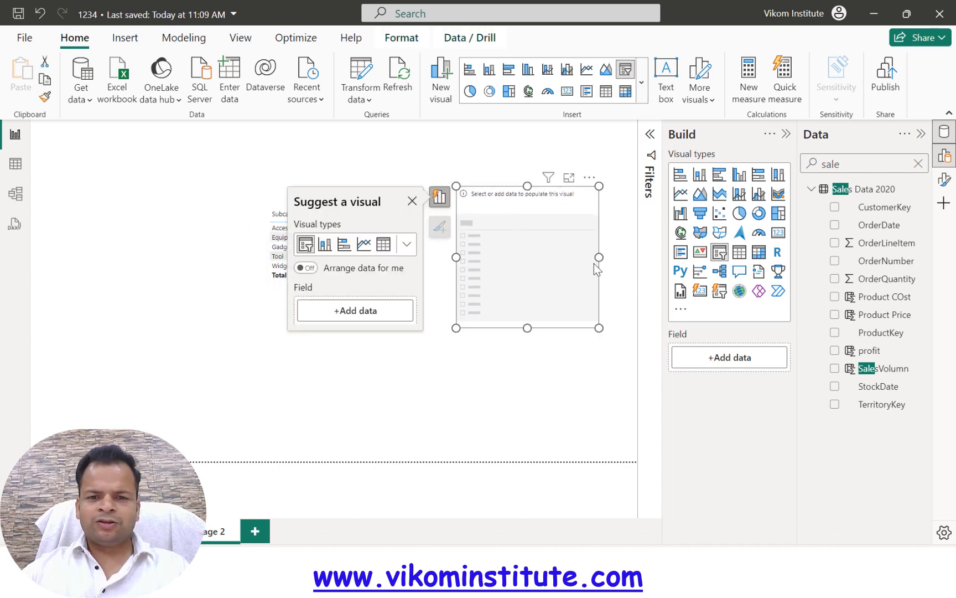
left_click(356, 310)
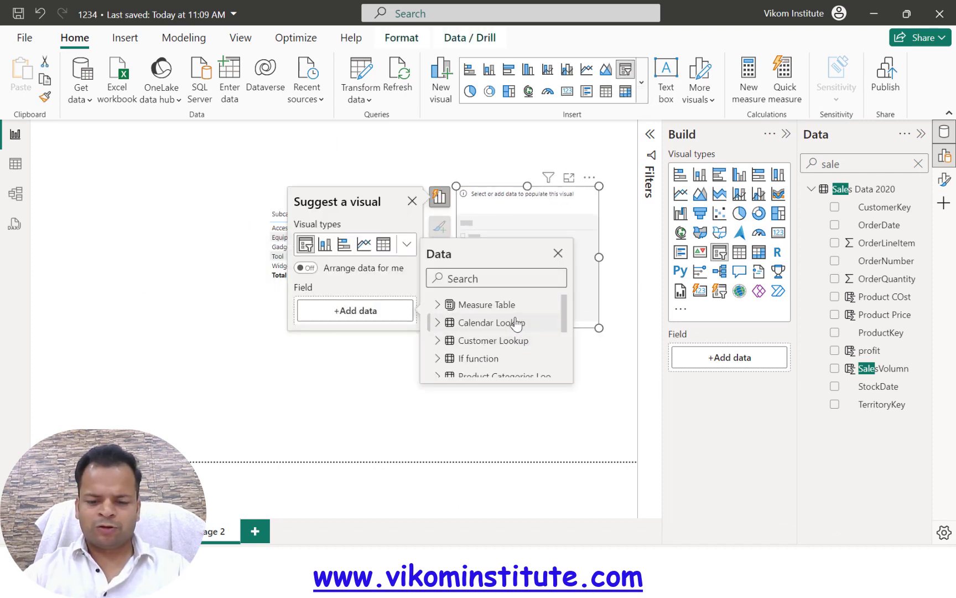
type("model")
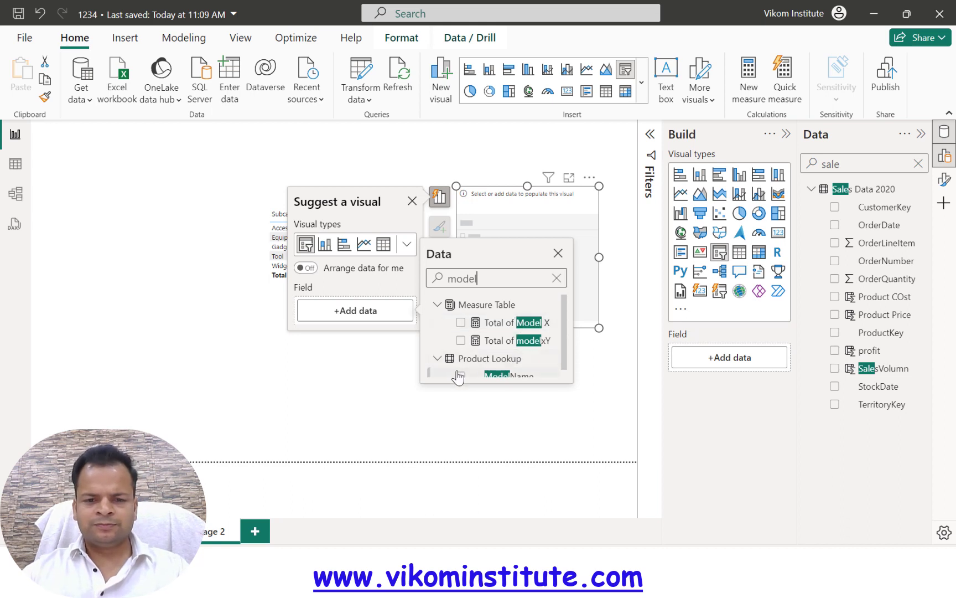
left_click(460, 375)
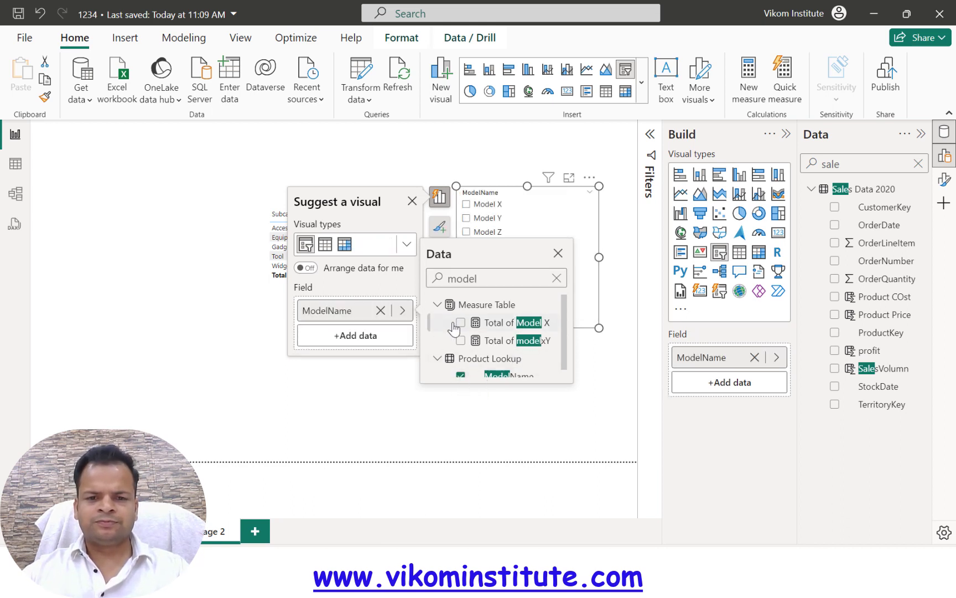
left_click(558, 254)
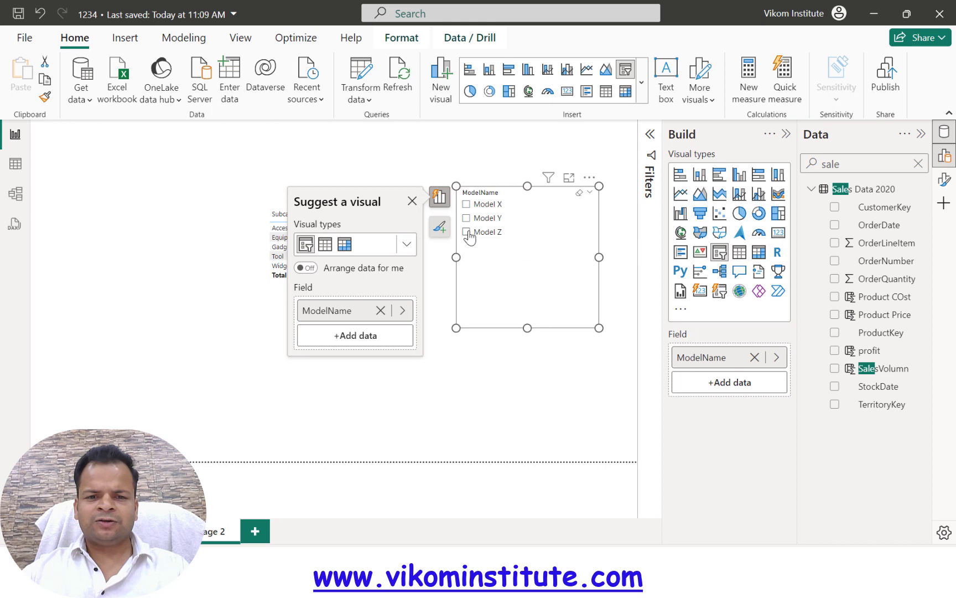
left_click(411, 203)
left_click_drag(578, 312, 516, 239)
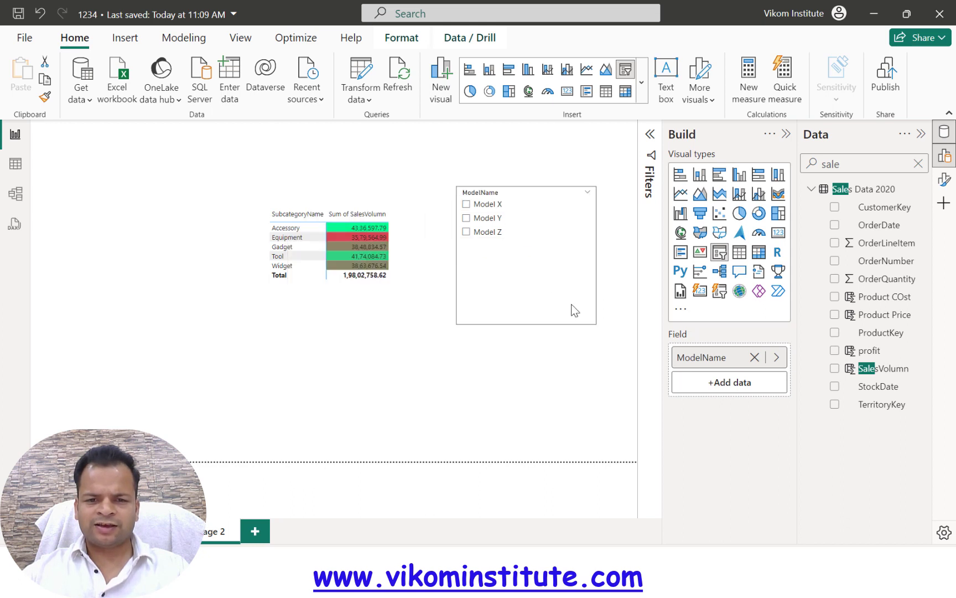
left_click(576, 324)
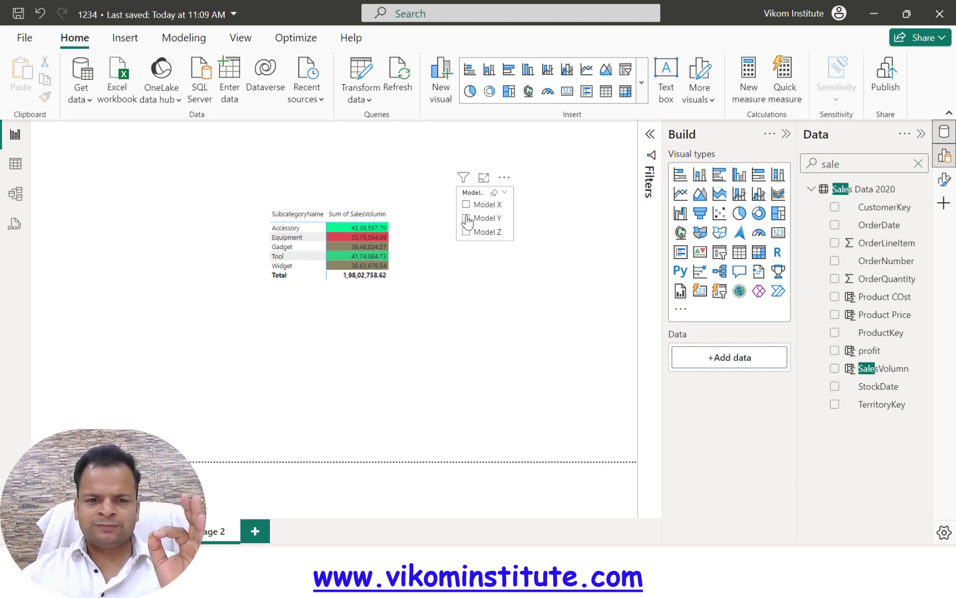
- Filter the matrix by Model X and by Model Y to check the gradient colors, and clear the slicer selection
left_click(467, 206)
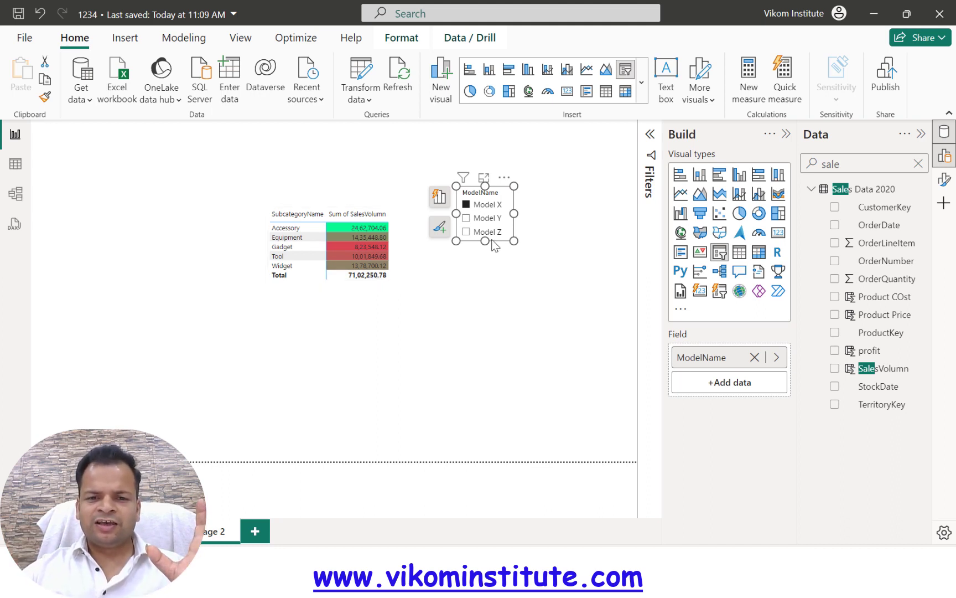
left_click(466, 219)
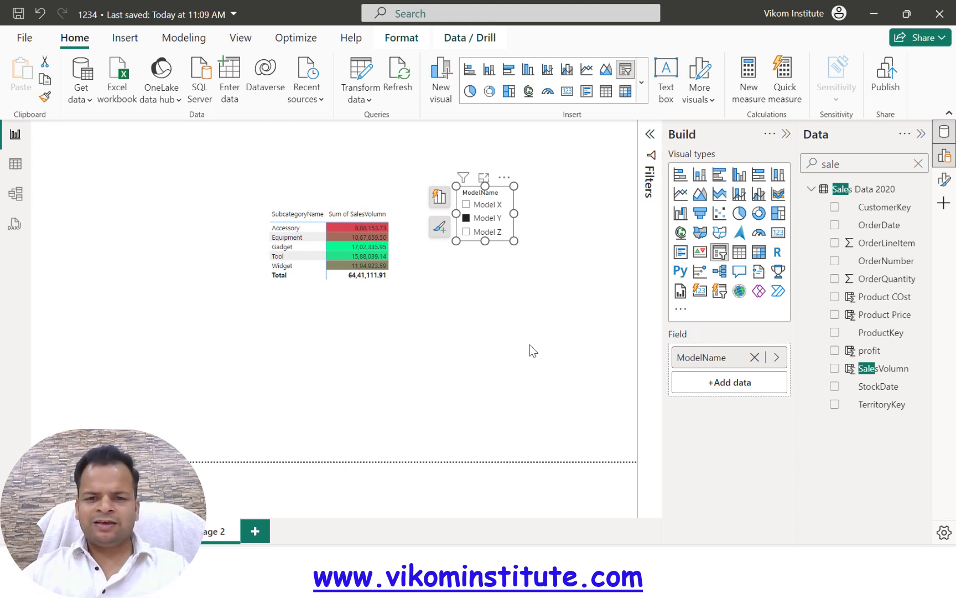
left_click(466, 219)
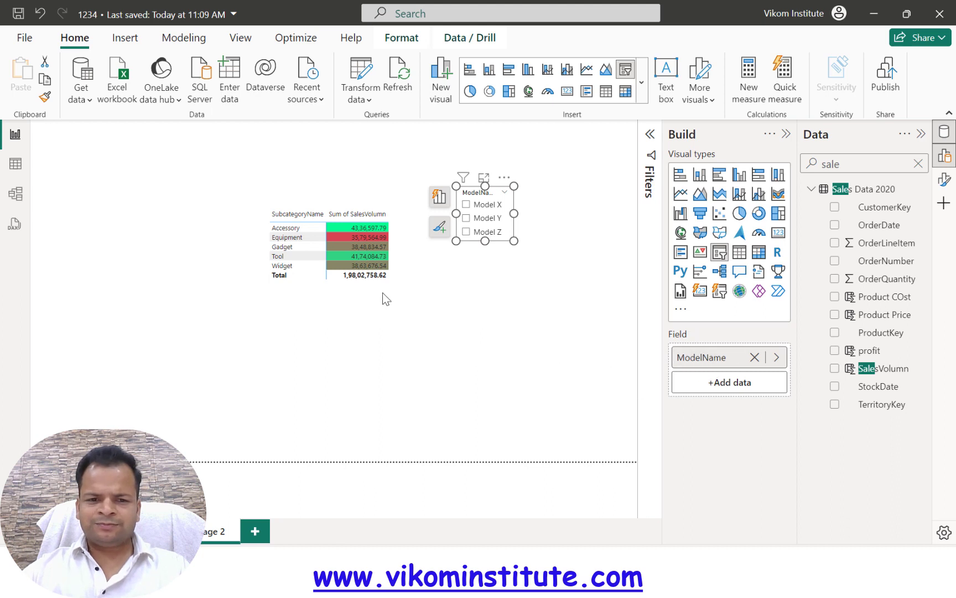
- Remove all conditional formatting from Sum of SalesVolumn in the matrix
left_click(359, 247)
right_click(711, 485)
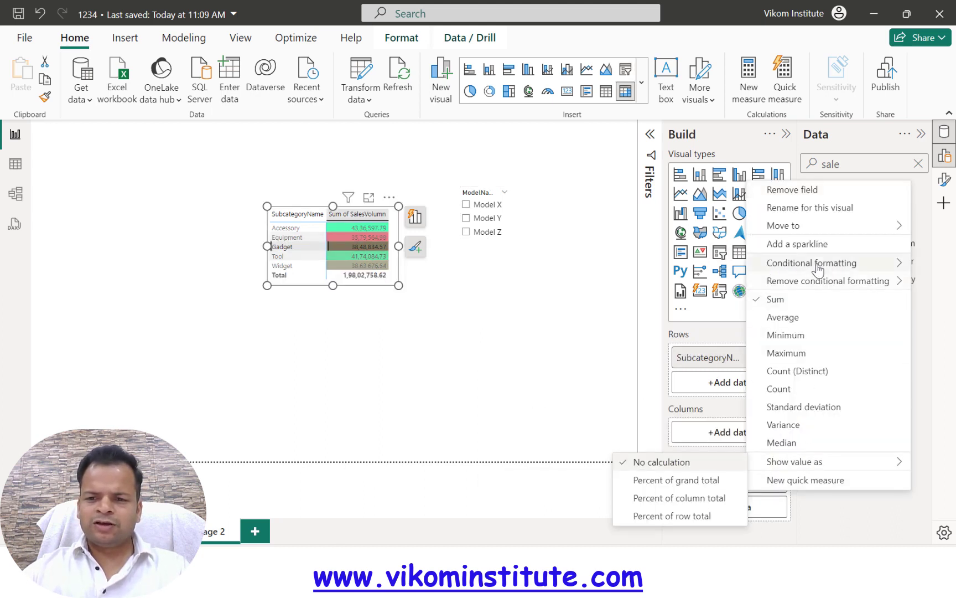
mouse_move(811, 283)
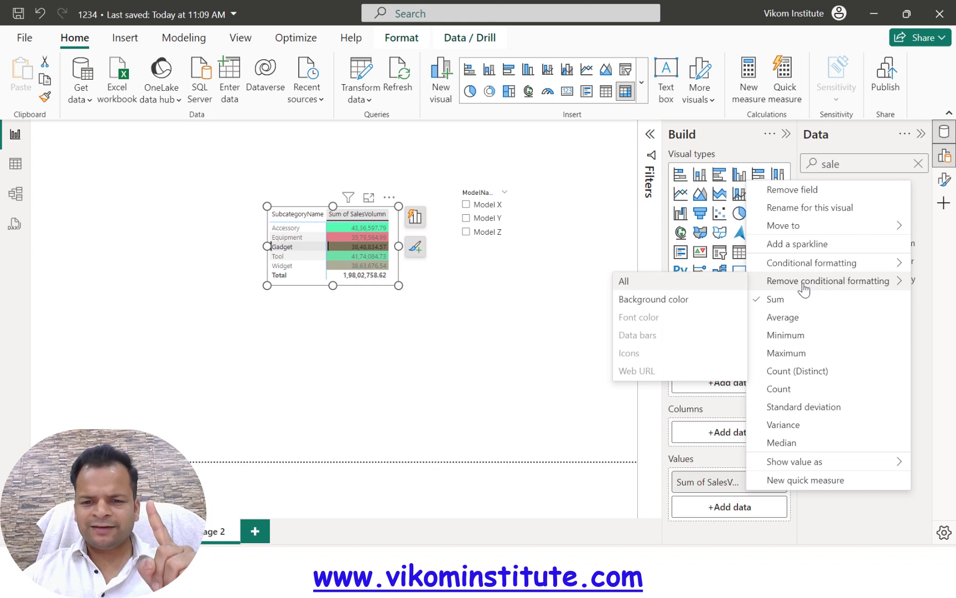
left_click(641, 282)
- Format the matrix's values with a light pink background color
right_click(372, 246)
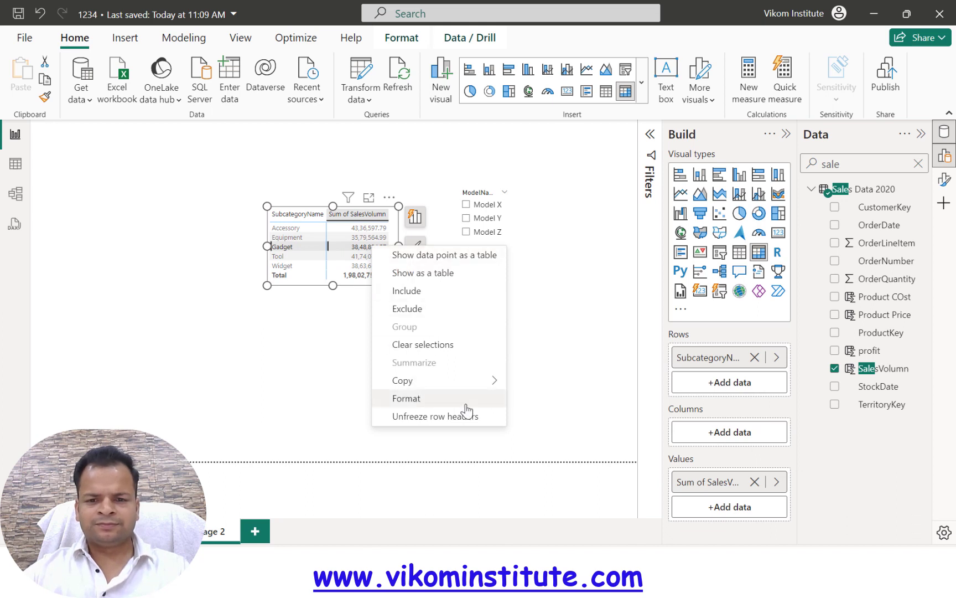
left_click(409, 398)
left_click(580, 348)
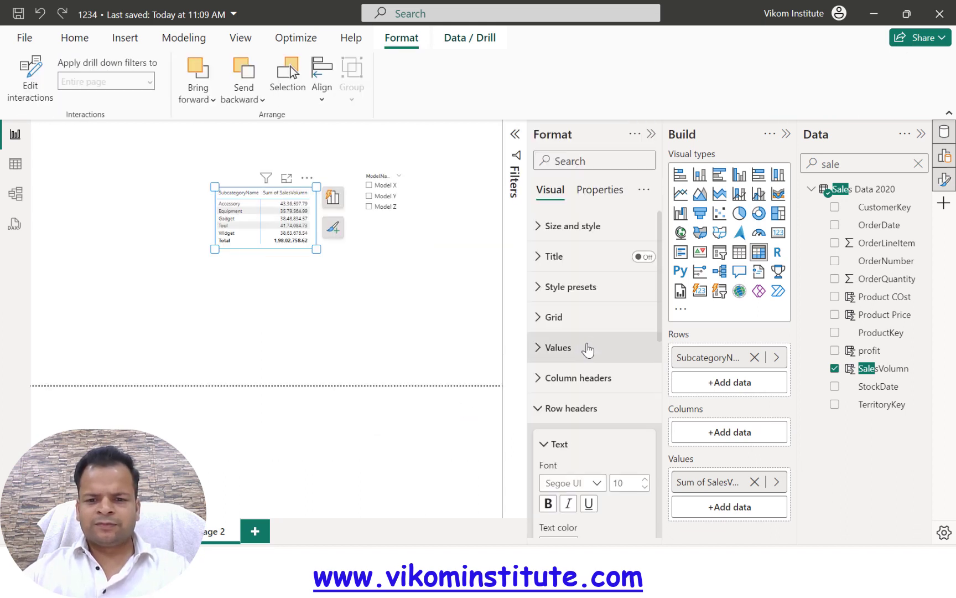
scroll(603, 362, "down", 3)
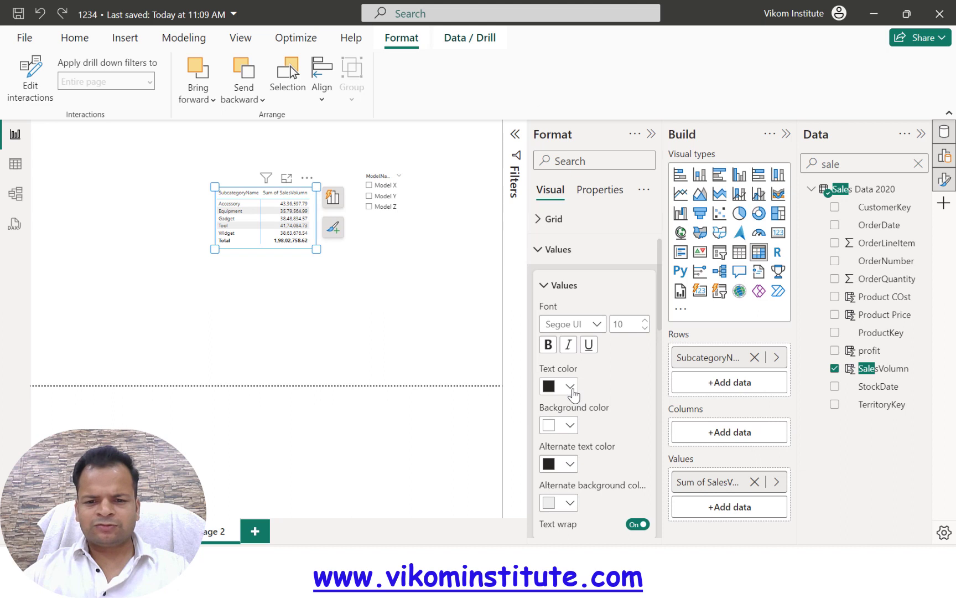
left_click(574, 387)
left_click(570, 425)
left_click(570, 424)
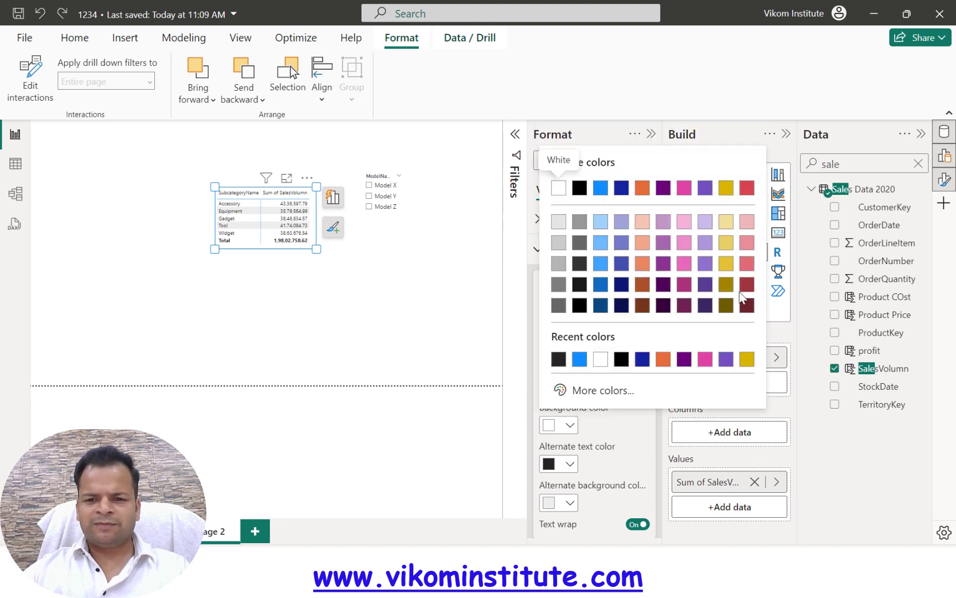
left_click(684, 243)
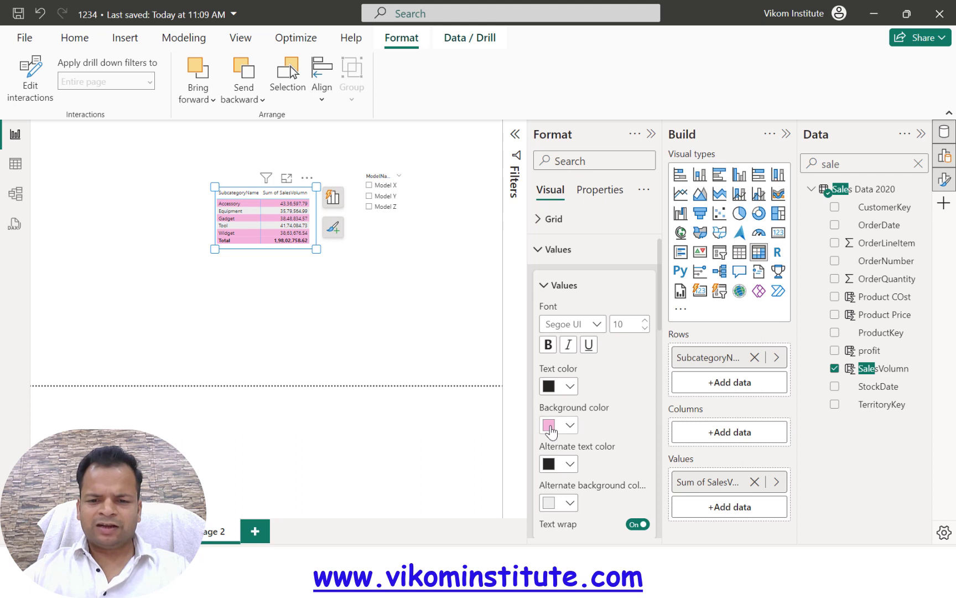
- Set the alternate background color of the matrix's values to the same light pink and deselect the matrix
left_click(568, 505)
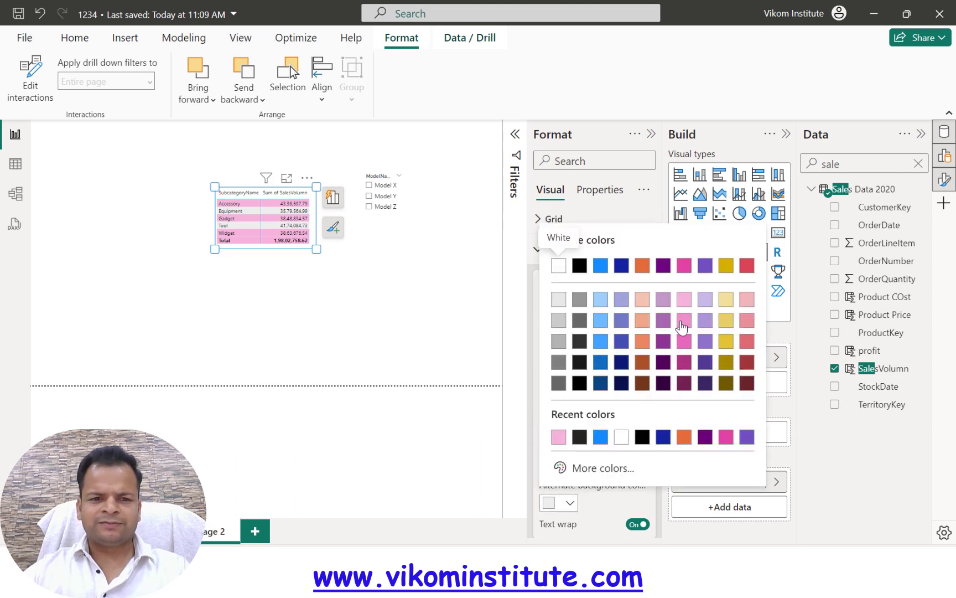
left_click(685, 302)
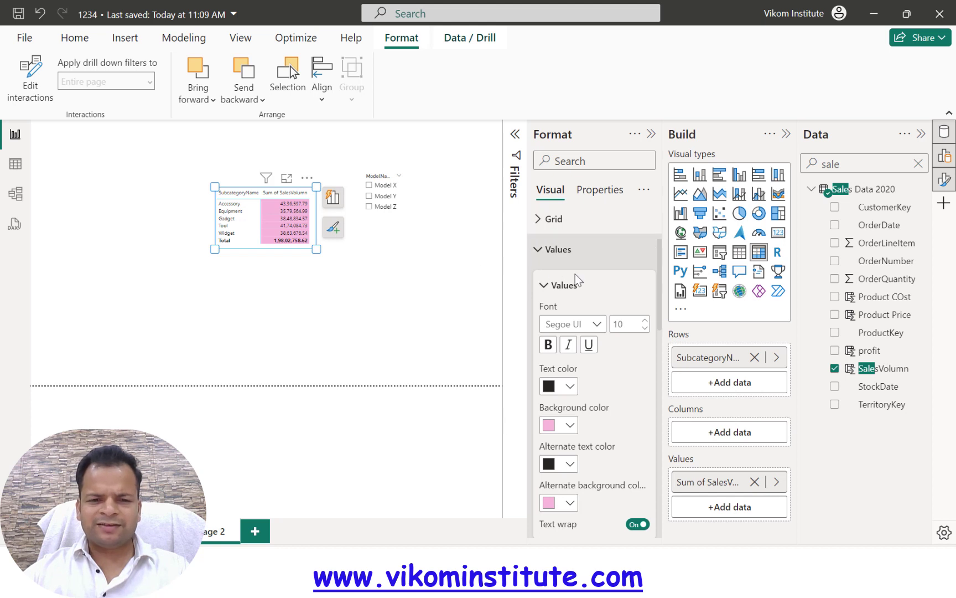
left_click(406, 350)
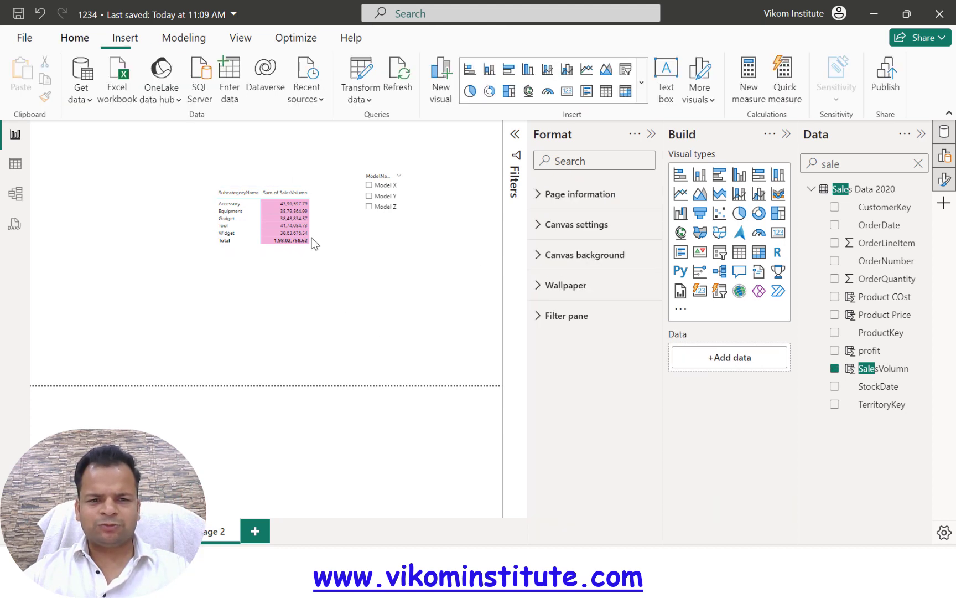
- Start background color conditional formatting on Sum of SalesVolumn with a Gradient style and red for the lowest value
right_click(286, 226)
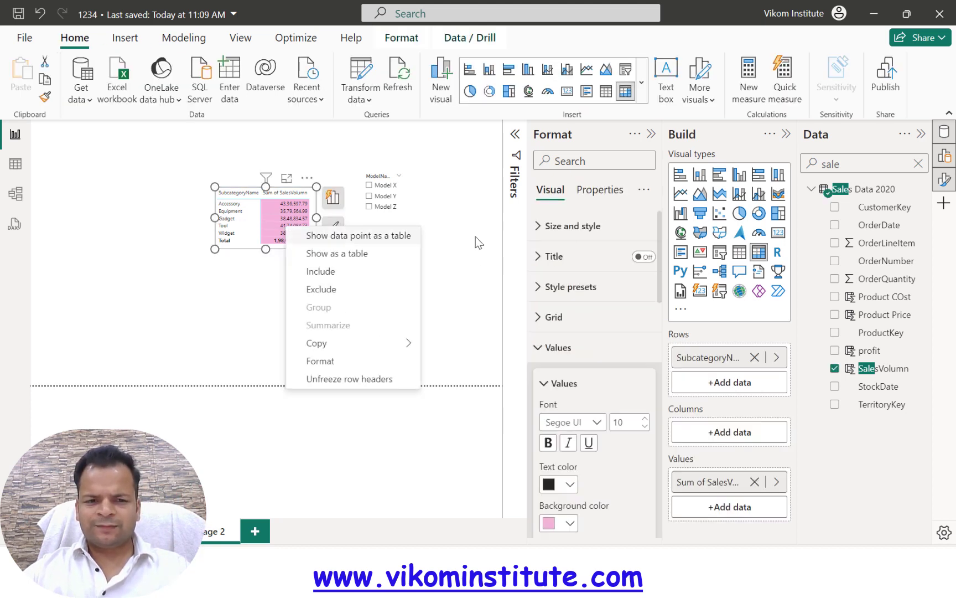
key("Escape")
right_click(705, 481)
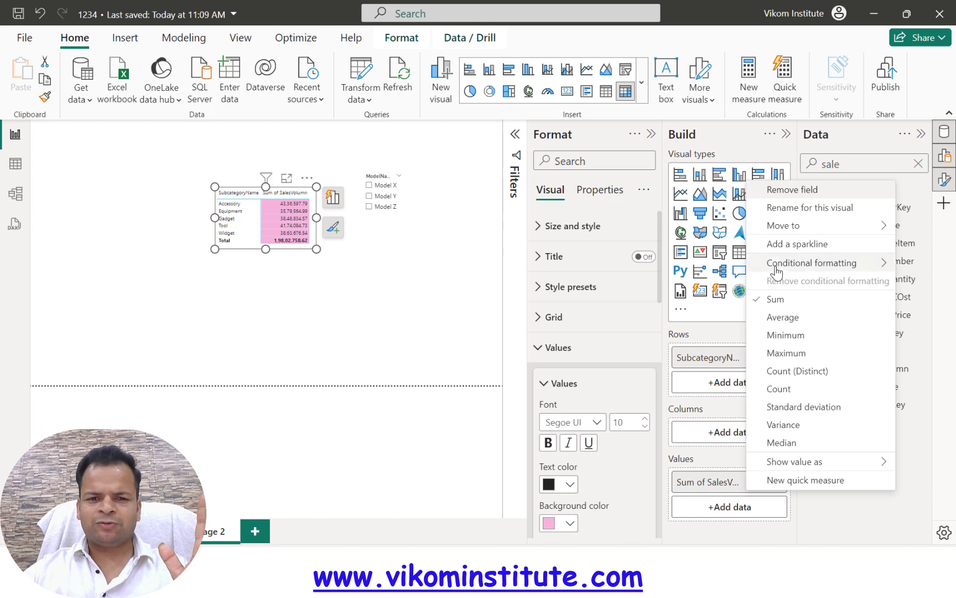
mouse_move(771, 267)
left_click(661, 266)
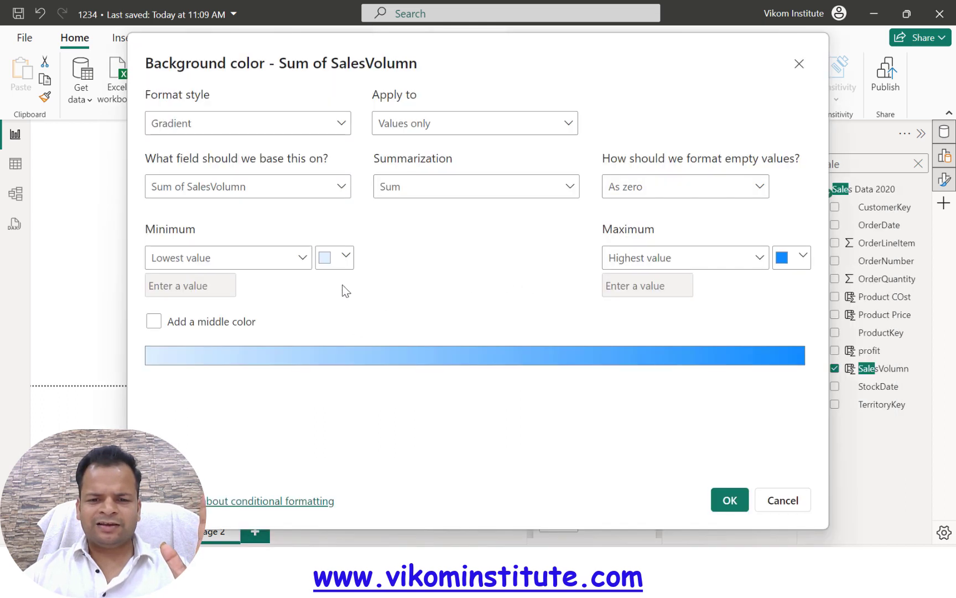
left_click(347, 258)
left_click(521, 444)
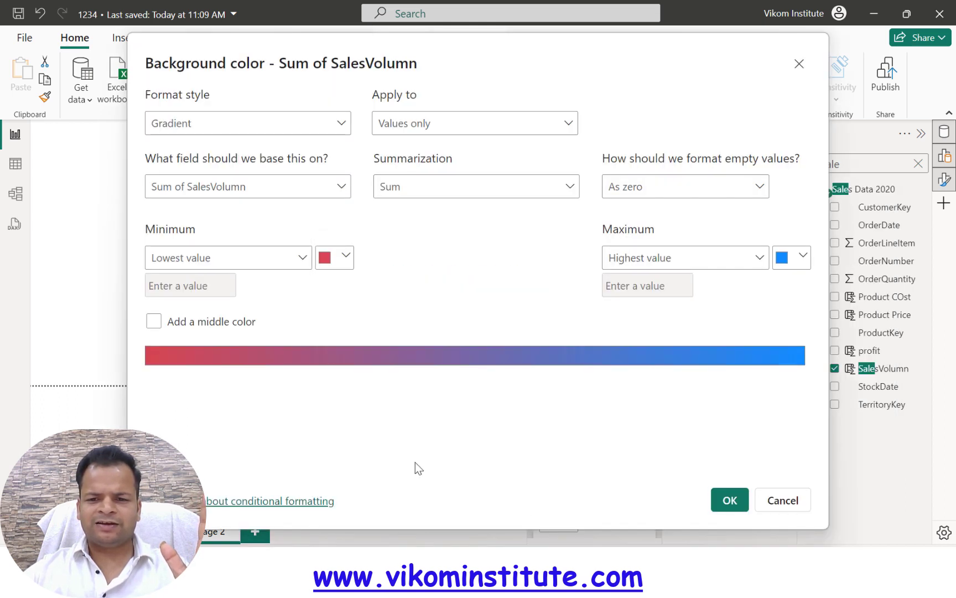
- Set the highest-value color to custom green #0AF631 and apply the gradient over the pink background
left_click(798, 258)
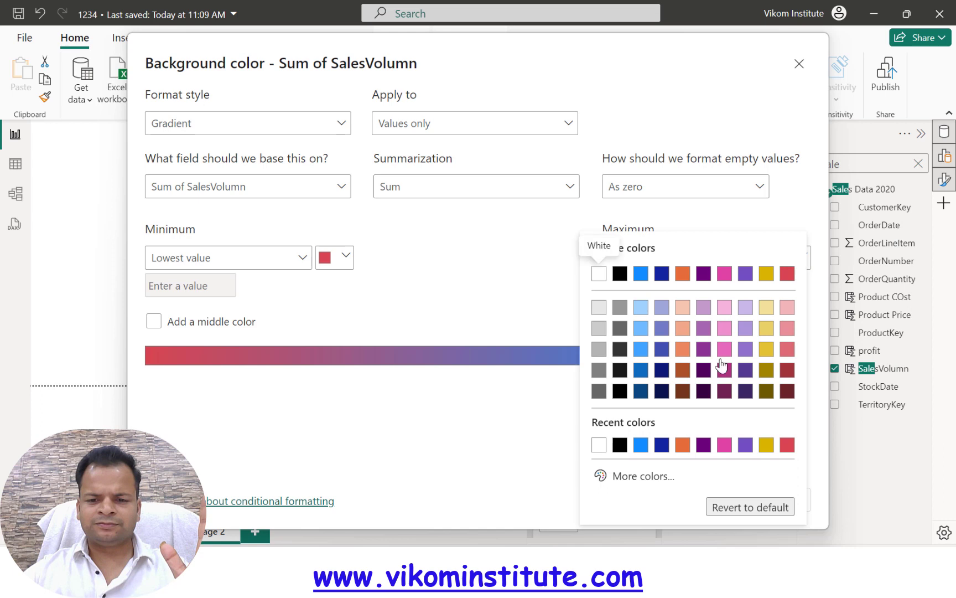
left_click(639, 477)
left_click(665, 426)
left_click(778, 251)
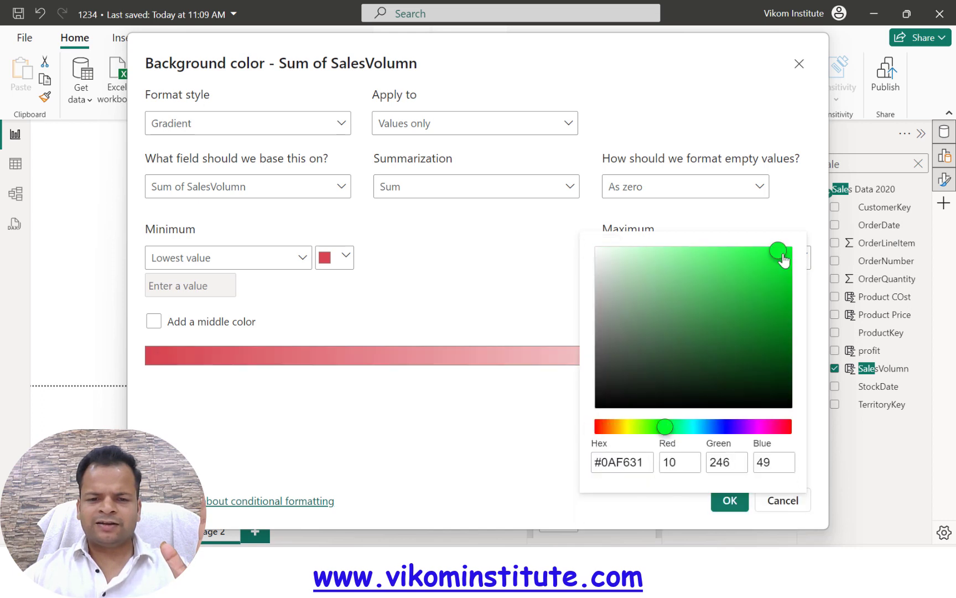
left_click(523, 465)
left_click(731, 500)
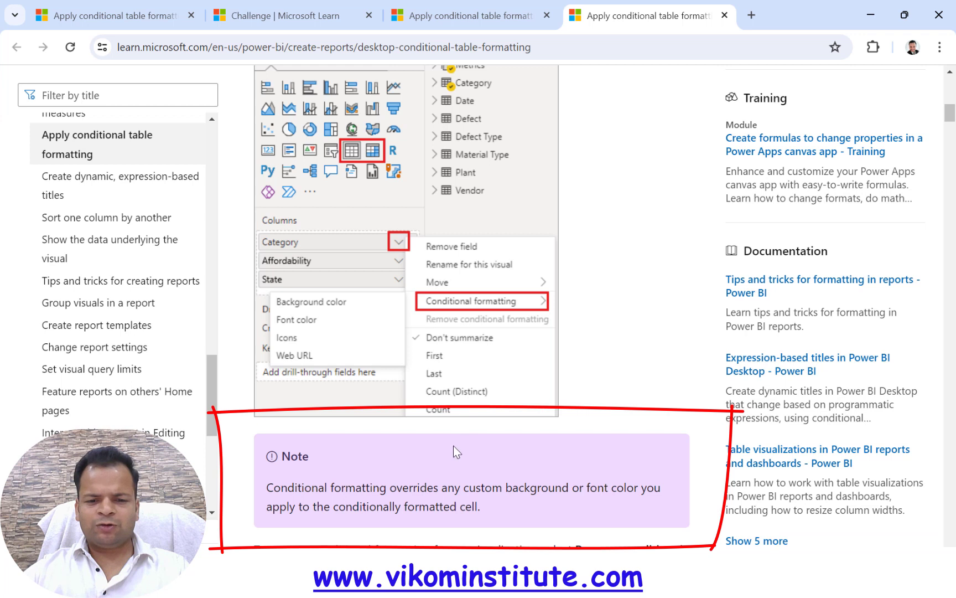
- Highlight the Microsoft Learn article's note about conditional formatting overriding custom background or font colors
mouse_move(274, 486)
left_mouse_down()
mouse_move(509, 494)
mouse_move(529, 512)
left_mouse_up()
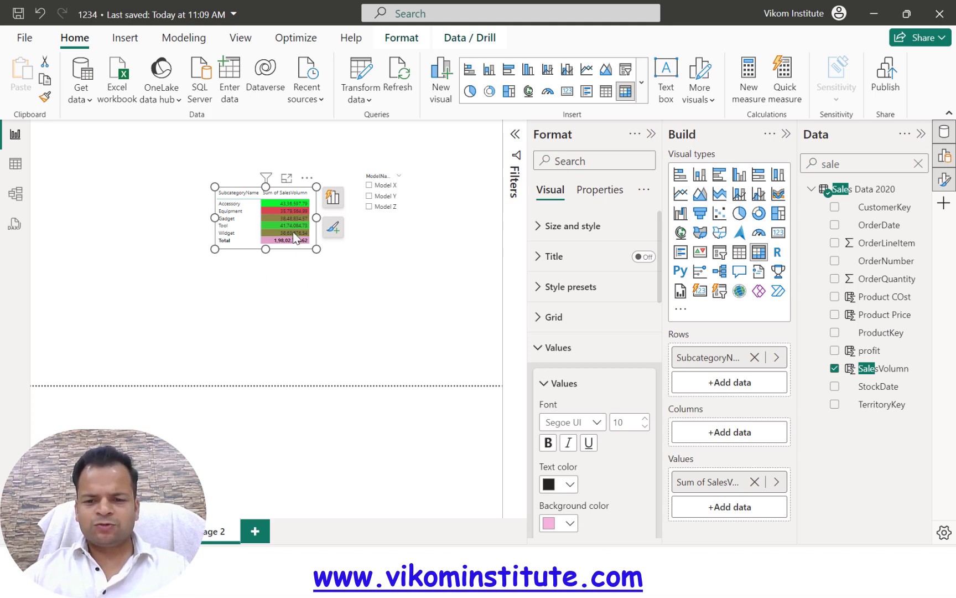
- Clear all conditional formatting from the matrix's Sum of SalesVolumn, leaving its custom pink background, and deselect the matrix
right_click(283, 213)
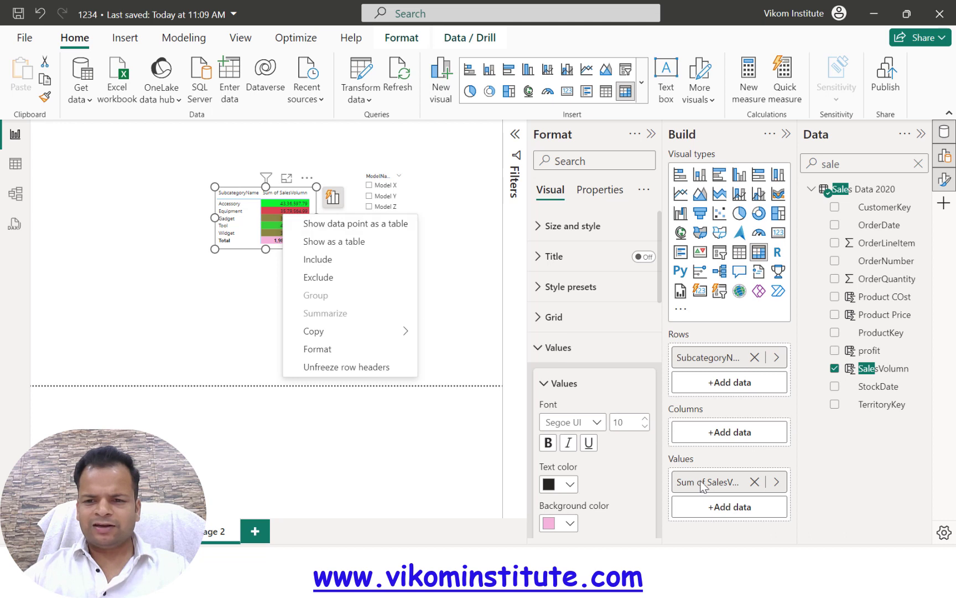
right_click(700, 483)
mouse_move(812, 269)
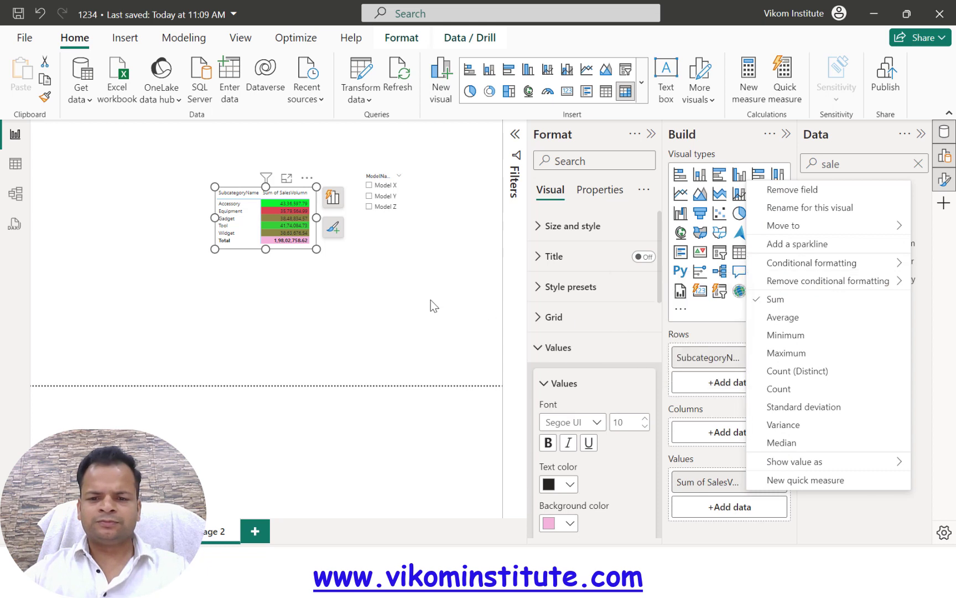
left_click(734, 313)
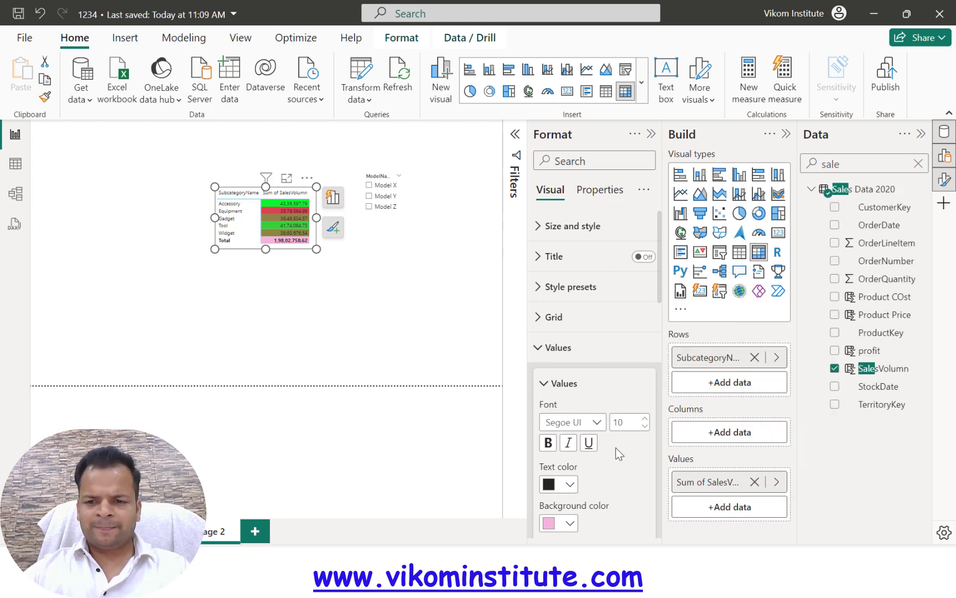
right_click(714, 482)
mouse_move(784, 271)
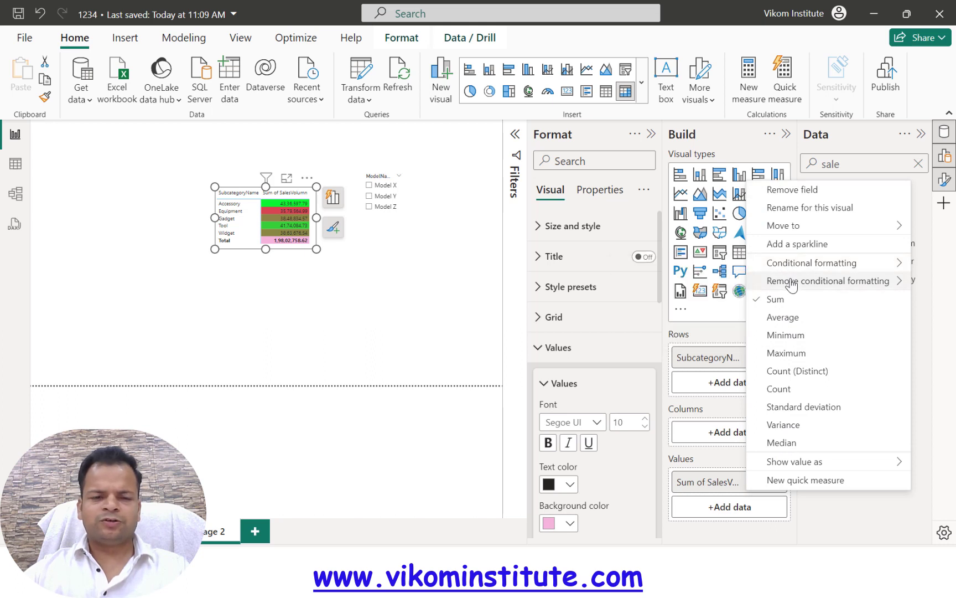
left_click(708, 281)
left_click(399, 342)
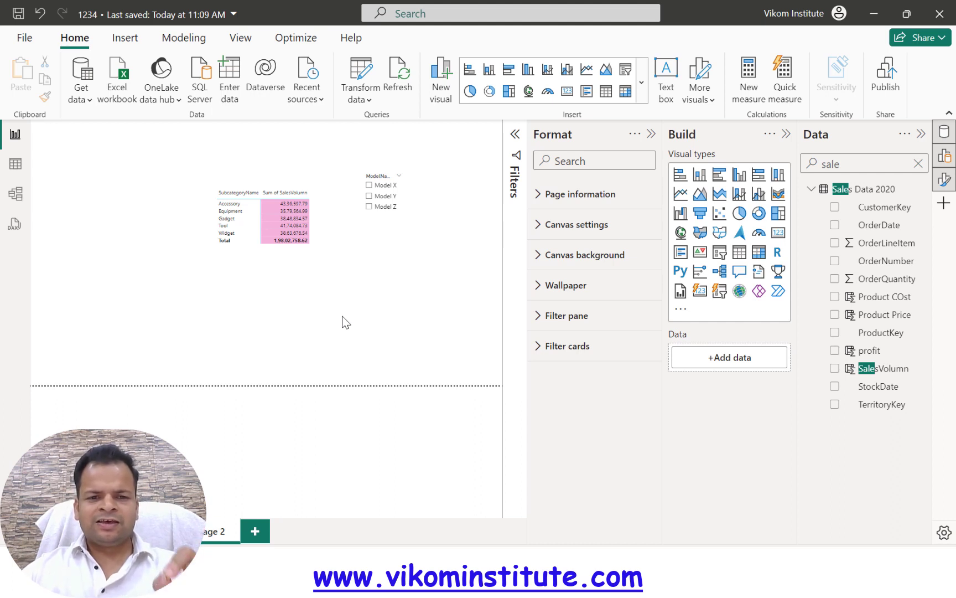
- Start background color conditional formatting on the matrix's Sum of SalesVolumn and set the format style to Rules
right_click(284, 220)
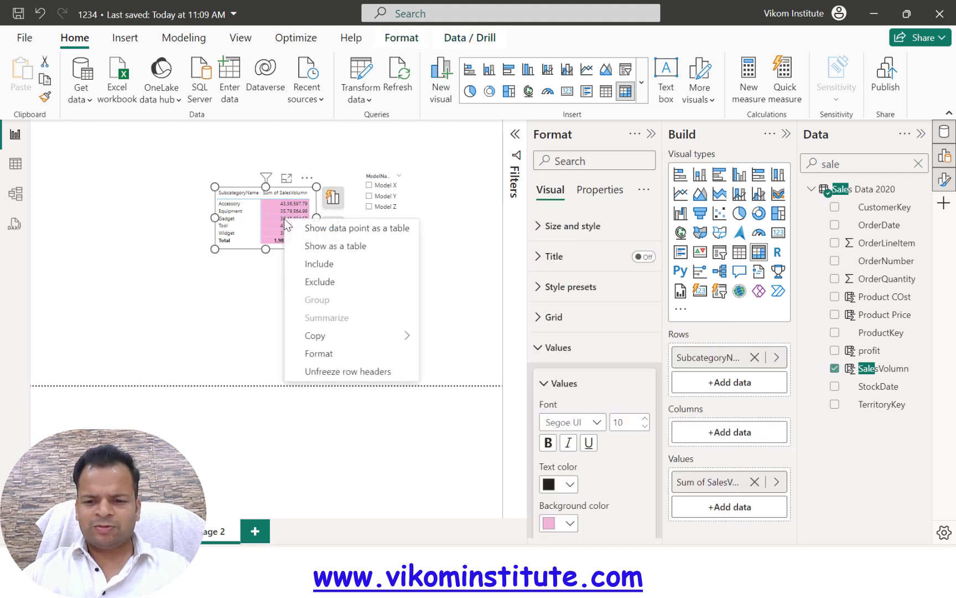
right_click(698, 479)
mouse_move(797, 269)
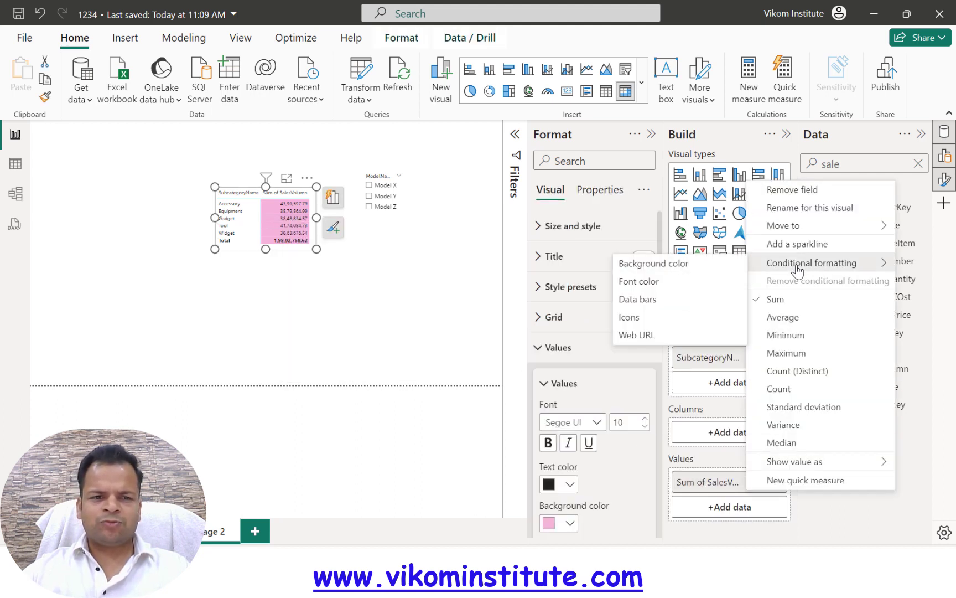
left_click(653, 263)
left_click(238, 131)
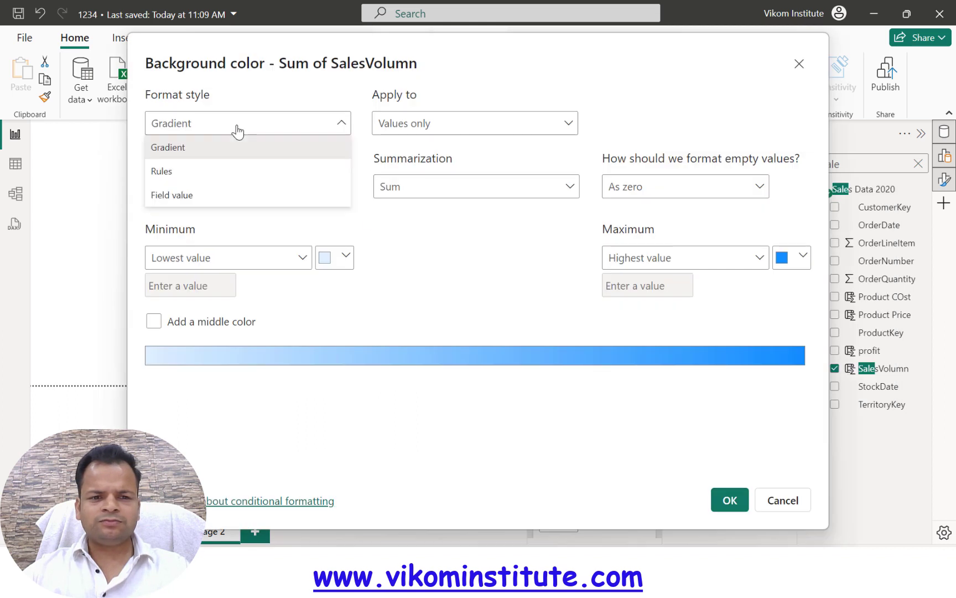
left_click(193, 171)
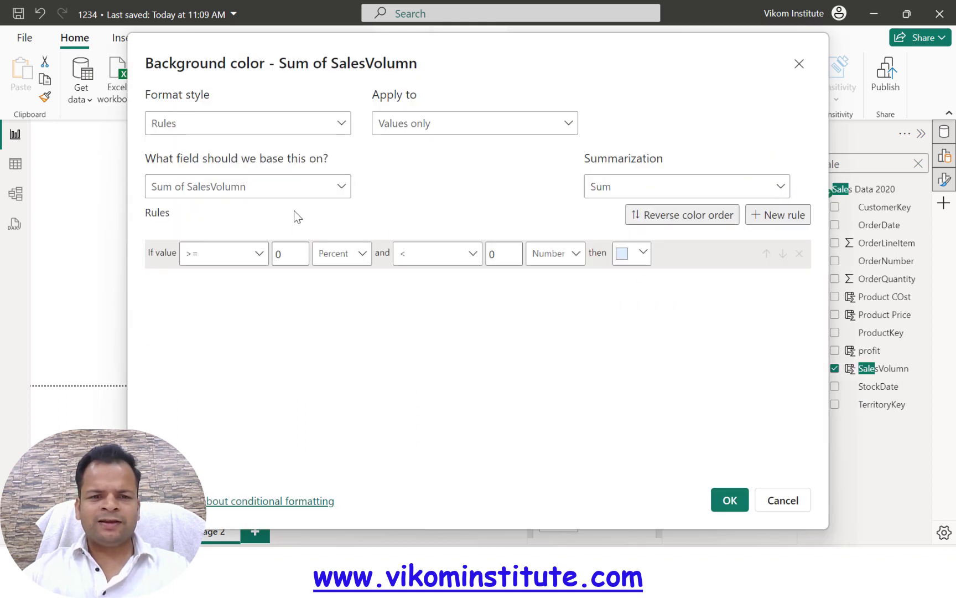
- Set the rule's lower limit to >= 4000000 as a Number and clear the upper limit so it uses Max
left_click_drag(360, 43, 359, 275)
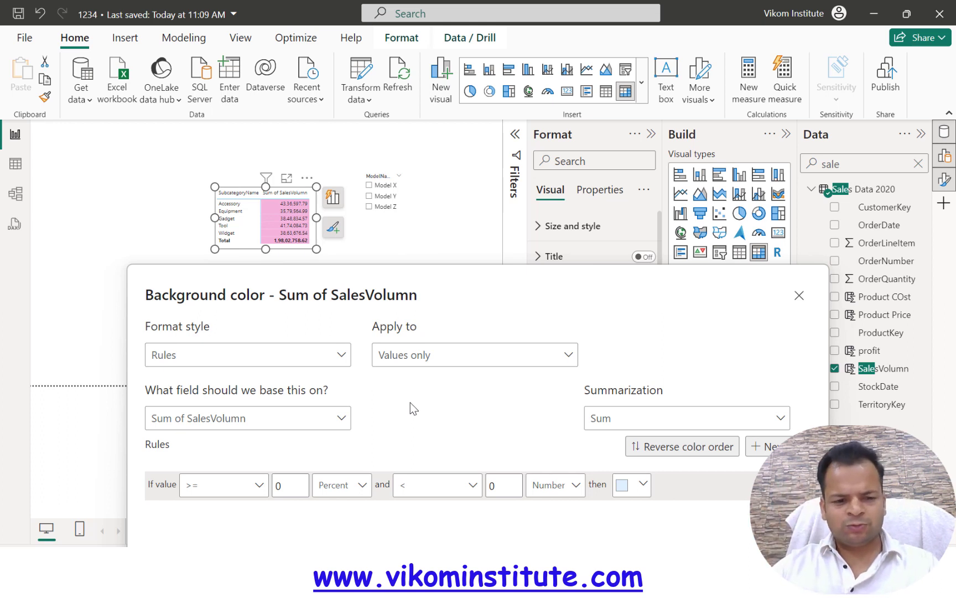
left_click(294, 486)
type("4000000")
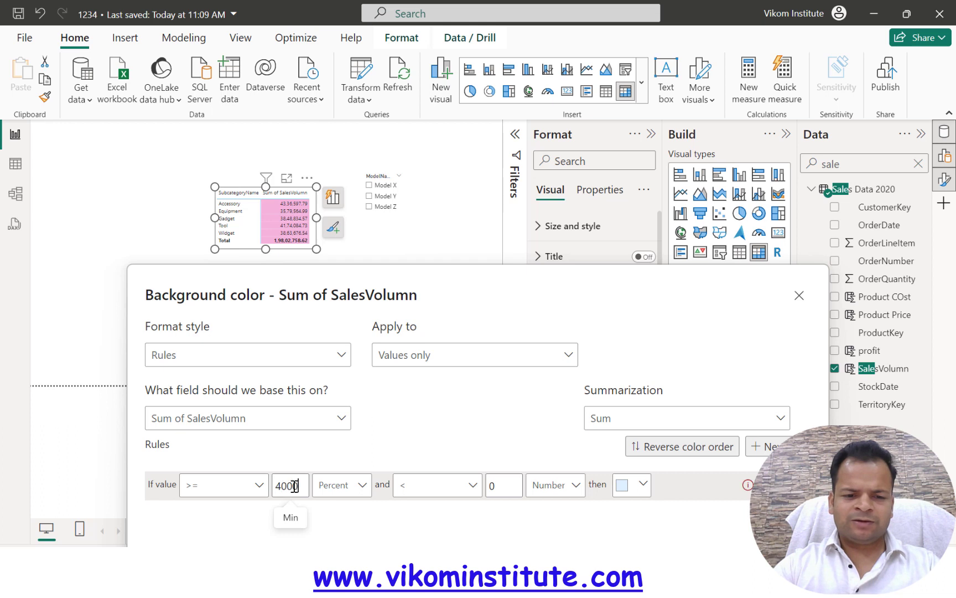
left_click(362, 485)
left_click(344, 511)
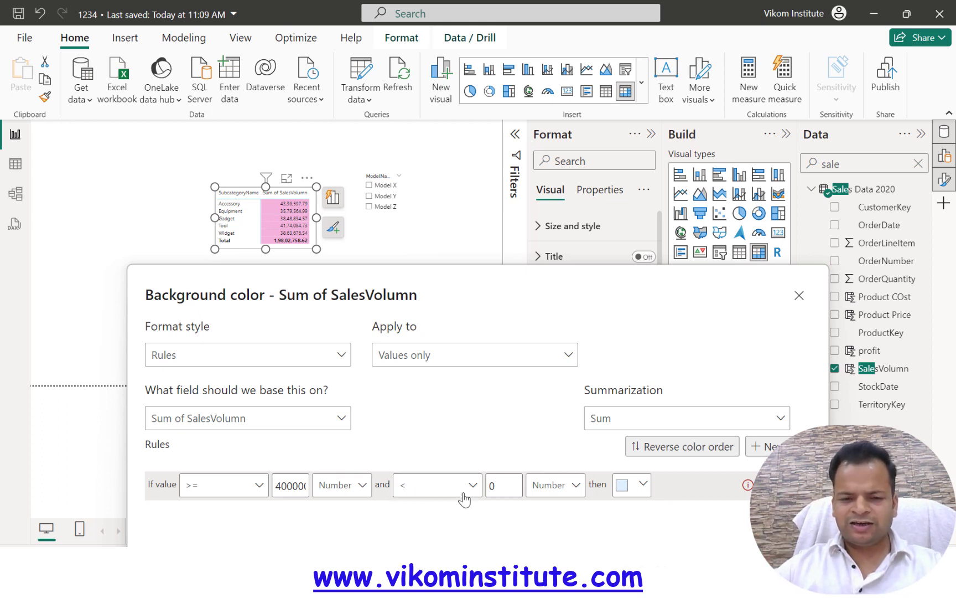
left_click_drag(492, 308, 489, 158)
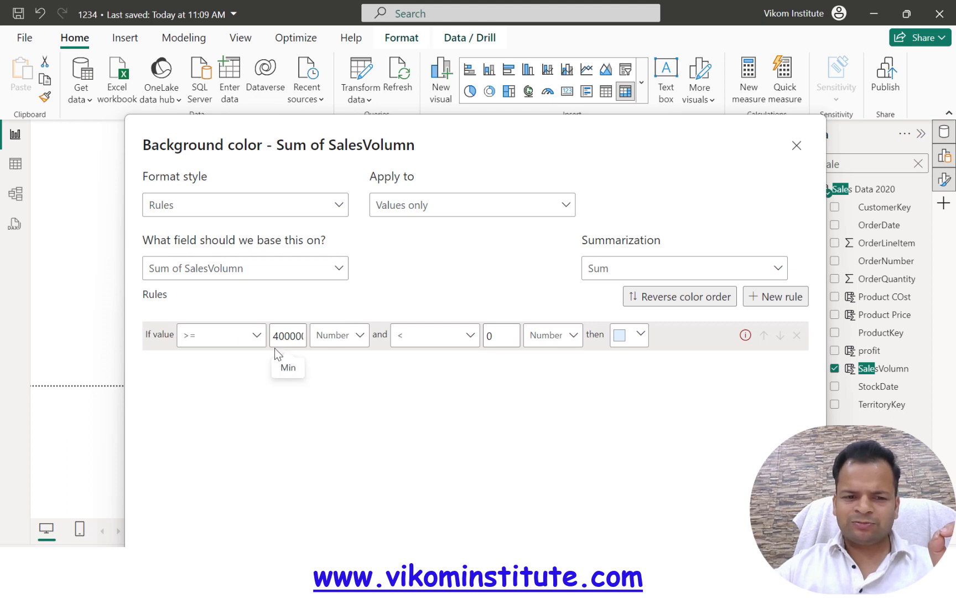
left_click(493, 332)
key("BackSpace")
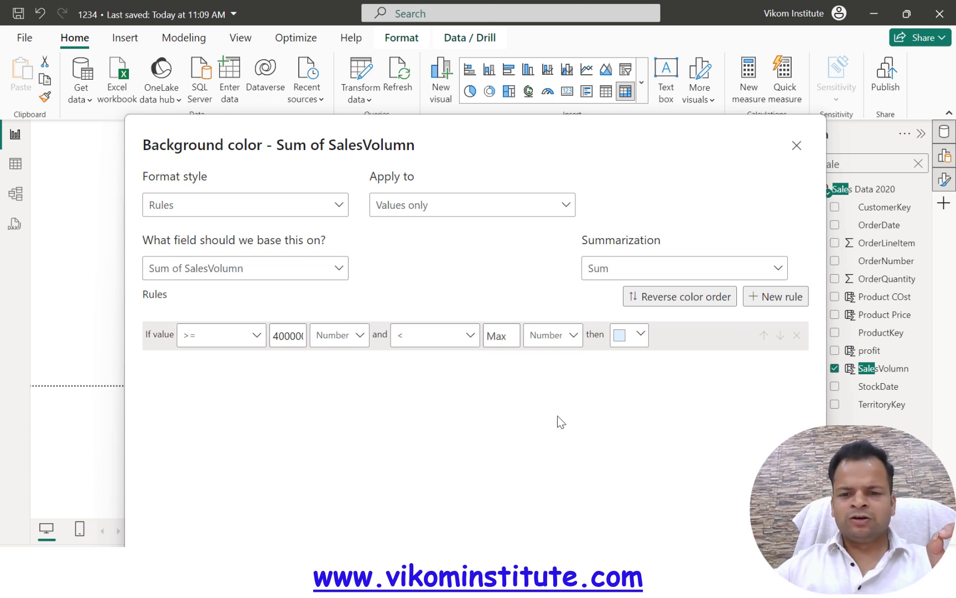
- Give the rule a custom bright green background color
left_click(639, 334)
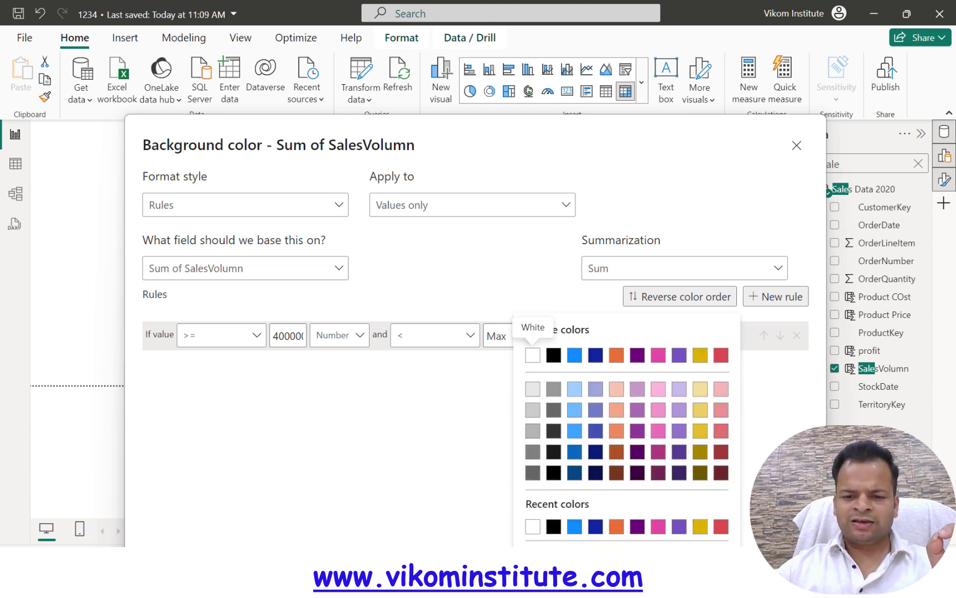
left_click(698, 556)
left_click(609, 508)
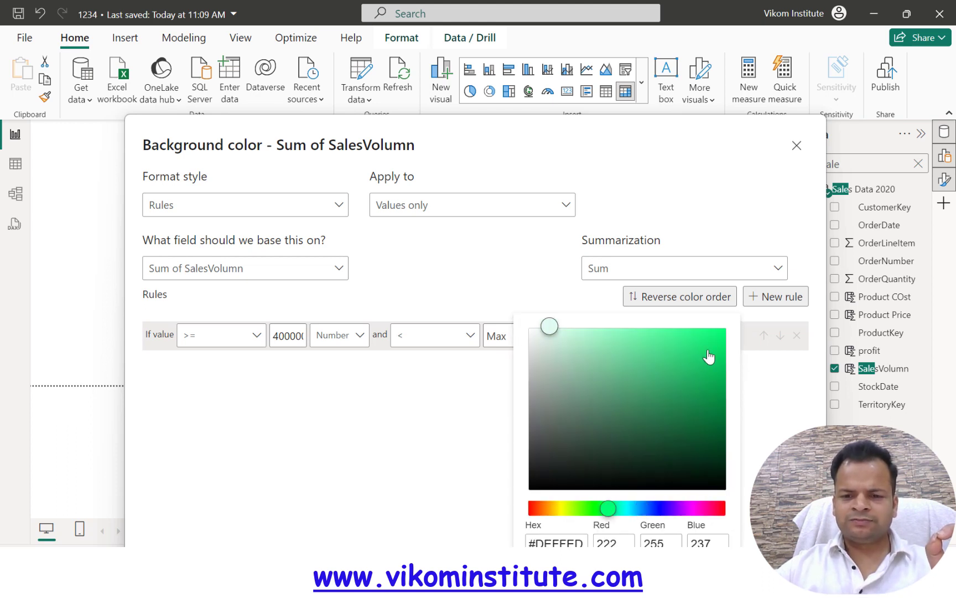
left_click(705, 332)
left_click(459, 510)
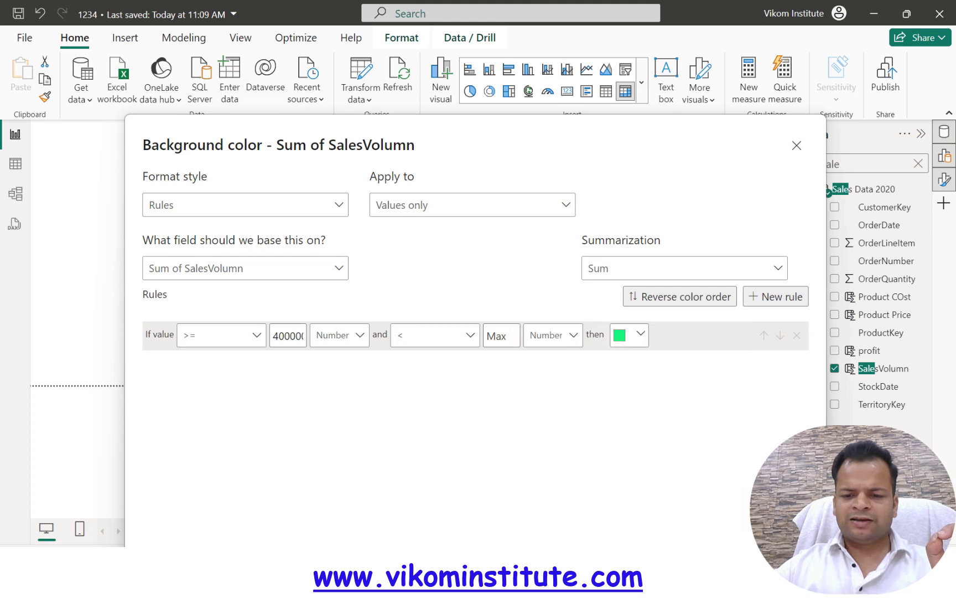
- Apply the background rule to the matrix and test it by filtering the ModelName slicer to Model Y, clearing that filter again
left_click(713, 563)
left_click(334, 354)
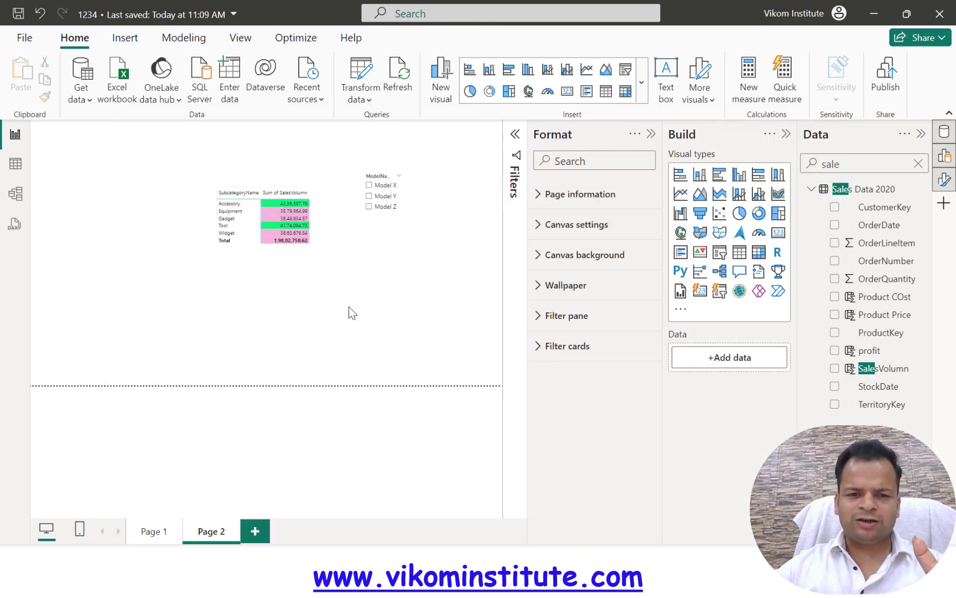
left_click(370, 197)
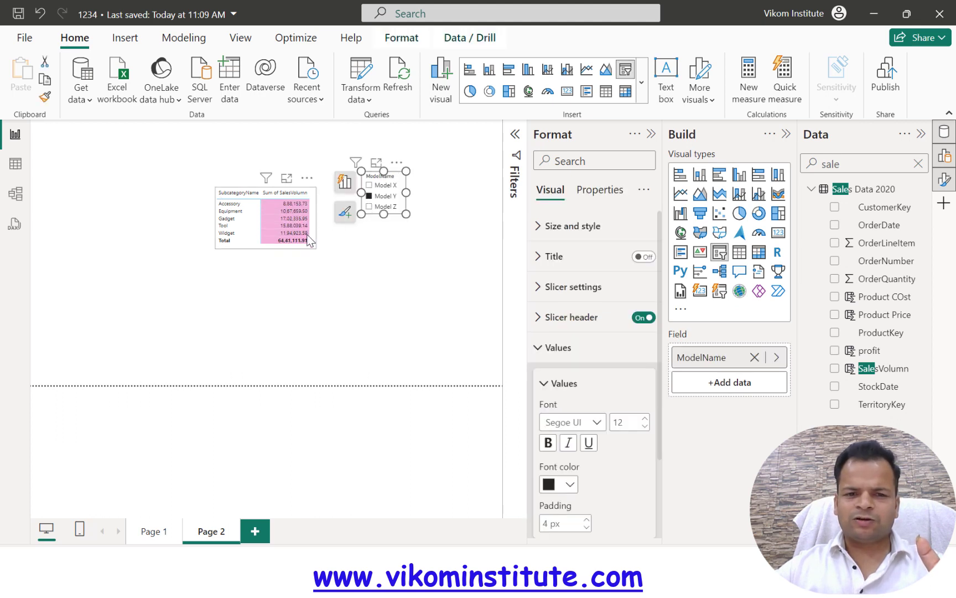
left_click(369, 196)
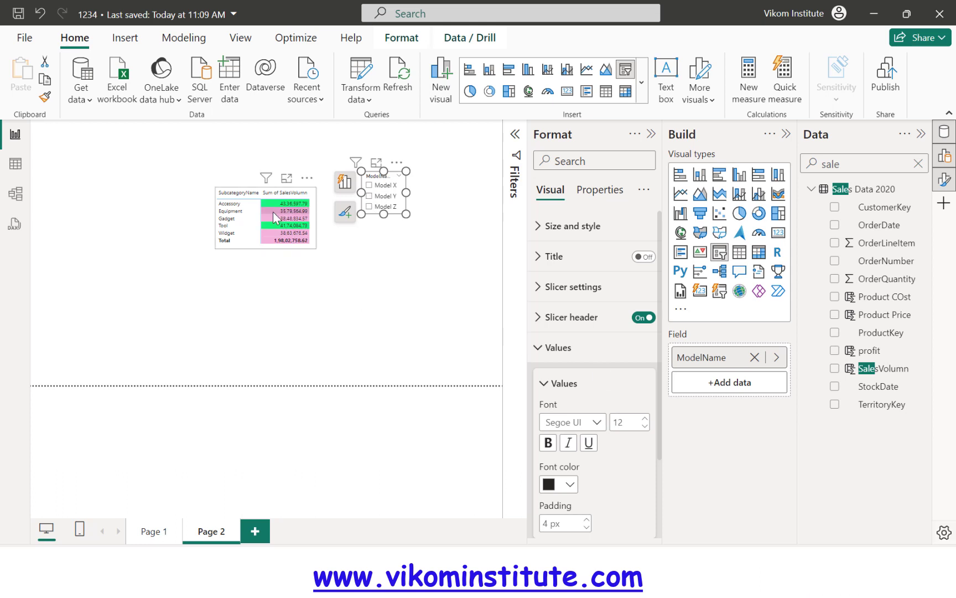
- Remove the rule-based conditional formatting from the matrix's Sum of SalesVolumn
right_click(289, 220)
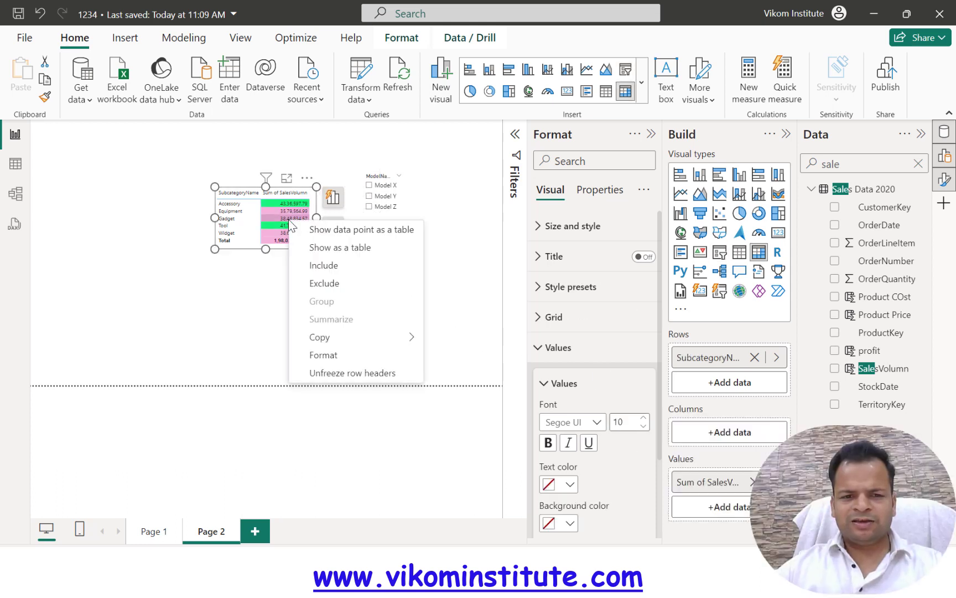
right_click(722, 485)
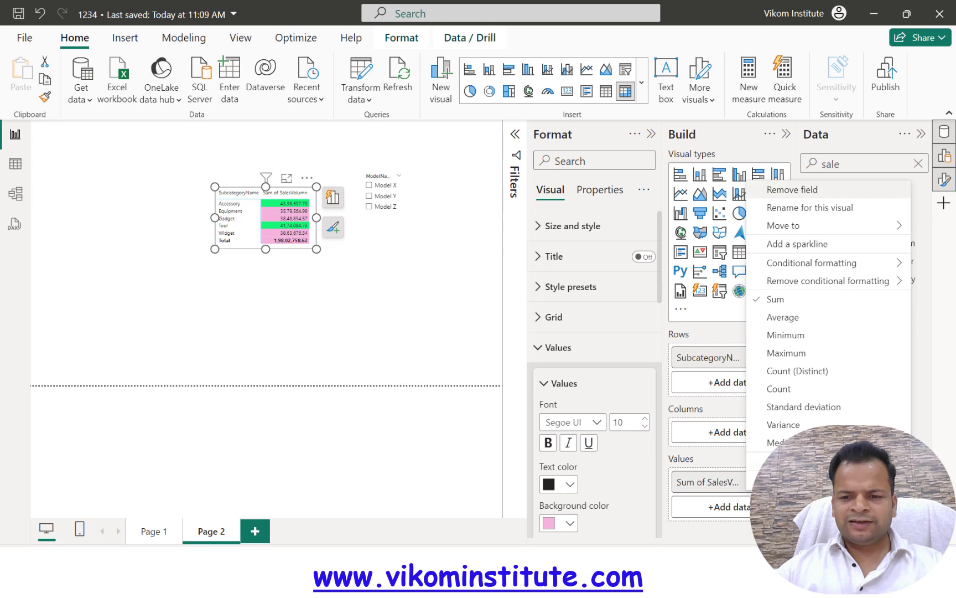
left_click(632, 284)
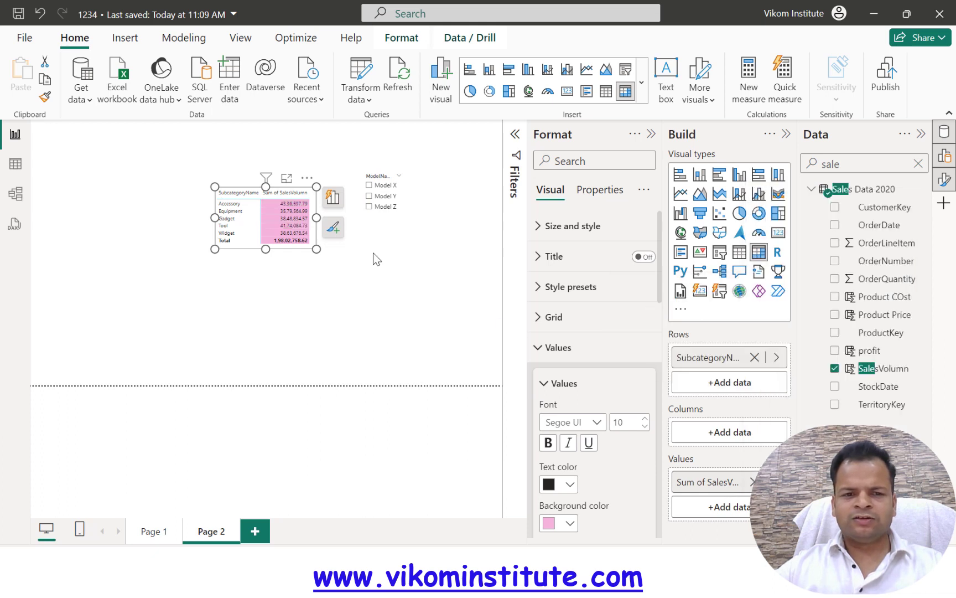
- Start background color conditional formatting on the matrix's Sum of SalesVolumn and set the format style to Field value
right_click(282, 210)
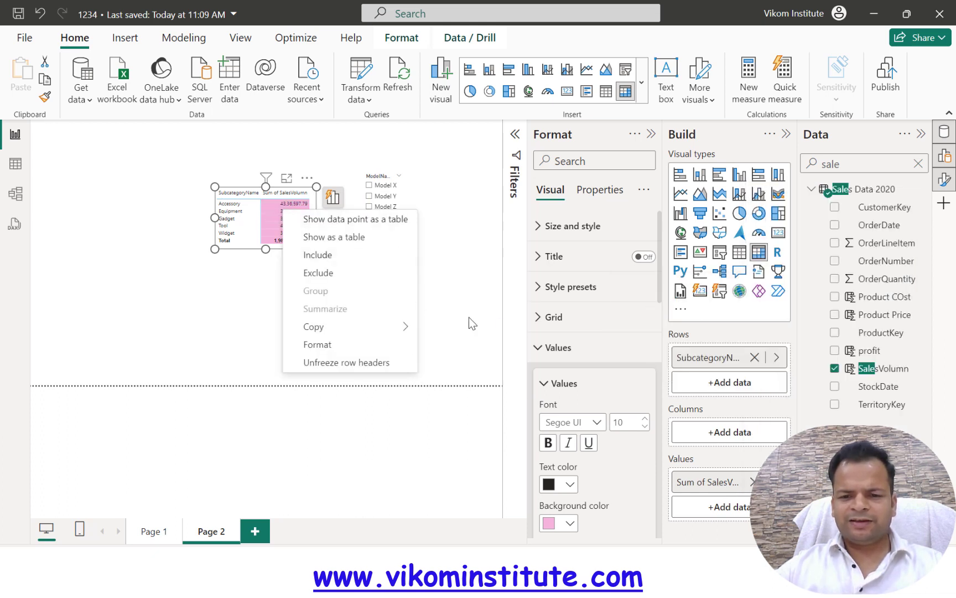
left_click(692, 481)
right_click(722, 482)
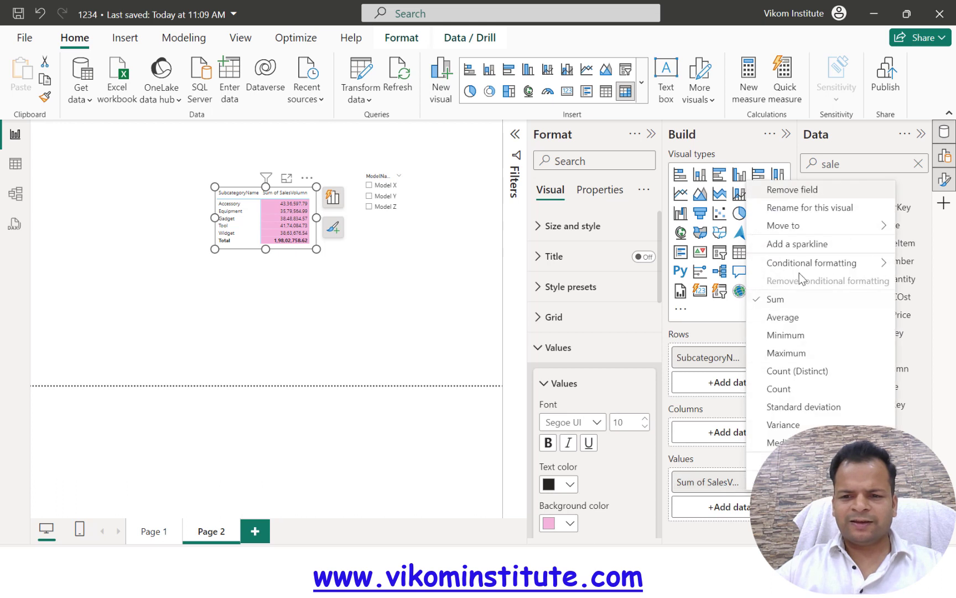
mouse_move(814, 263)
left_click(678, 264)
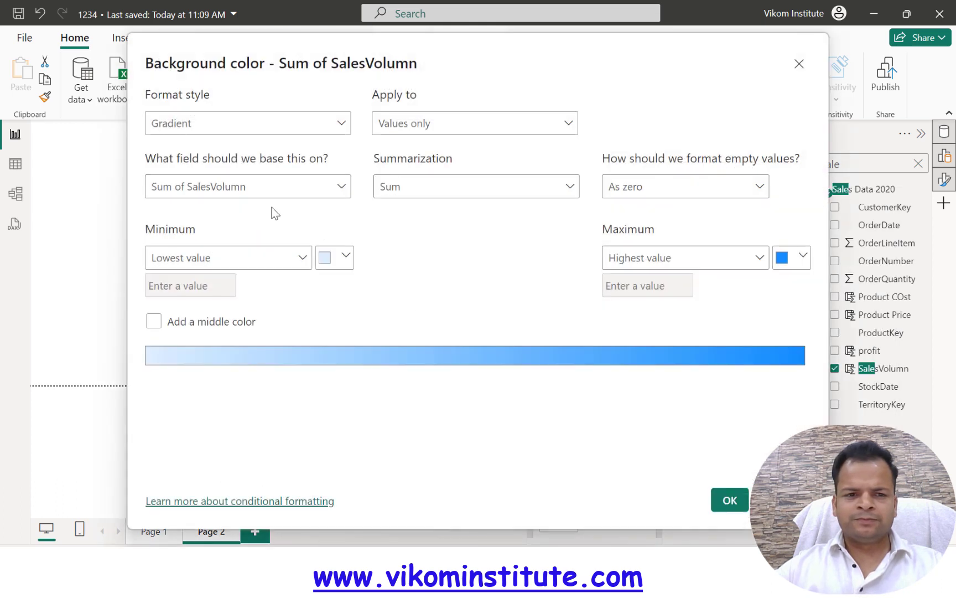
left_click(245, 124)
left_click(215, 193)
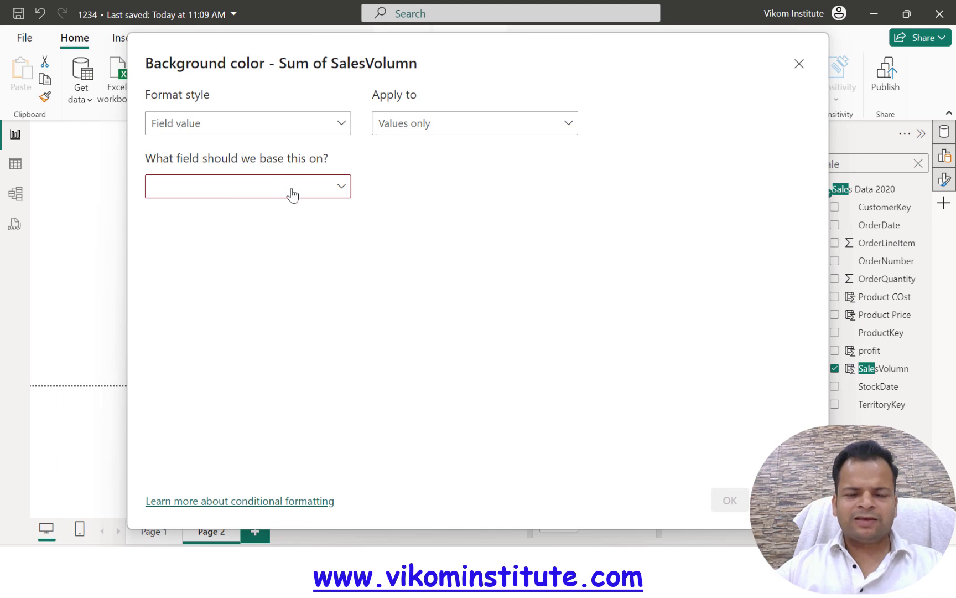
- Base the background color on the ProductColor field from Product Lookup and apply it to the matrix
left_click_drag(315, 60, 354, 263)
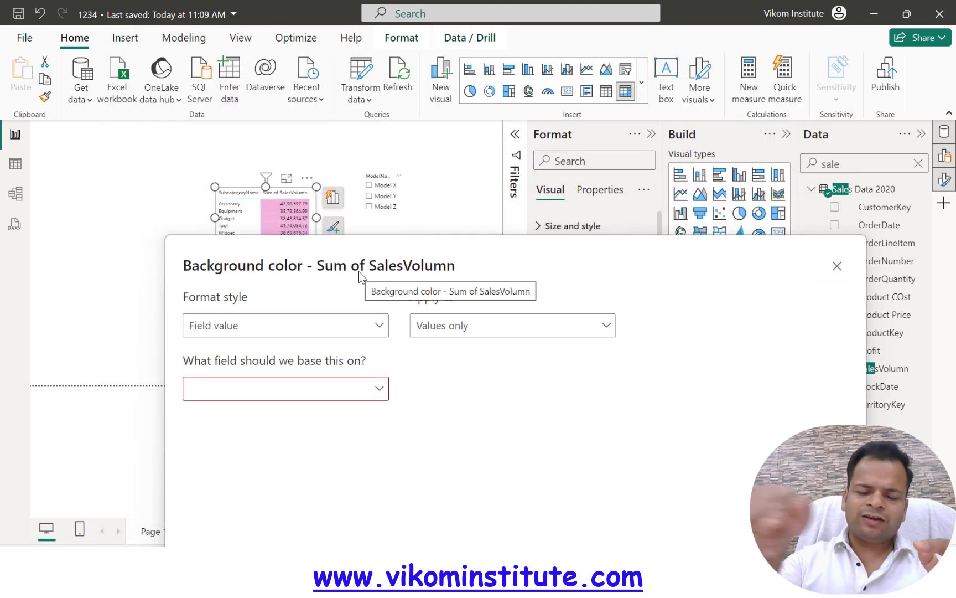
left_click(322, 393)
type("colo")
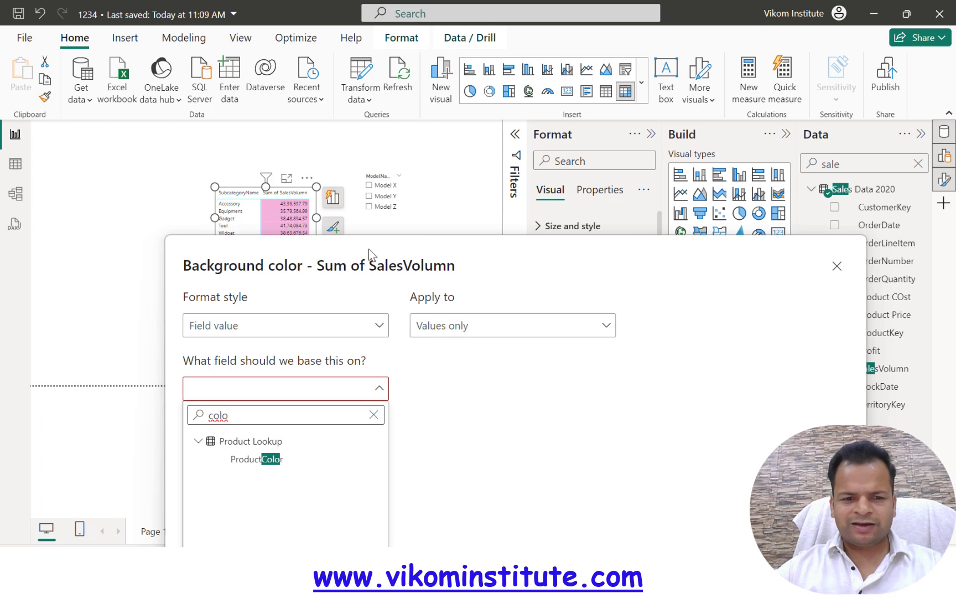
left_click(307, 458)
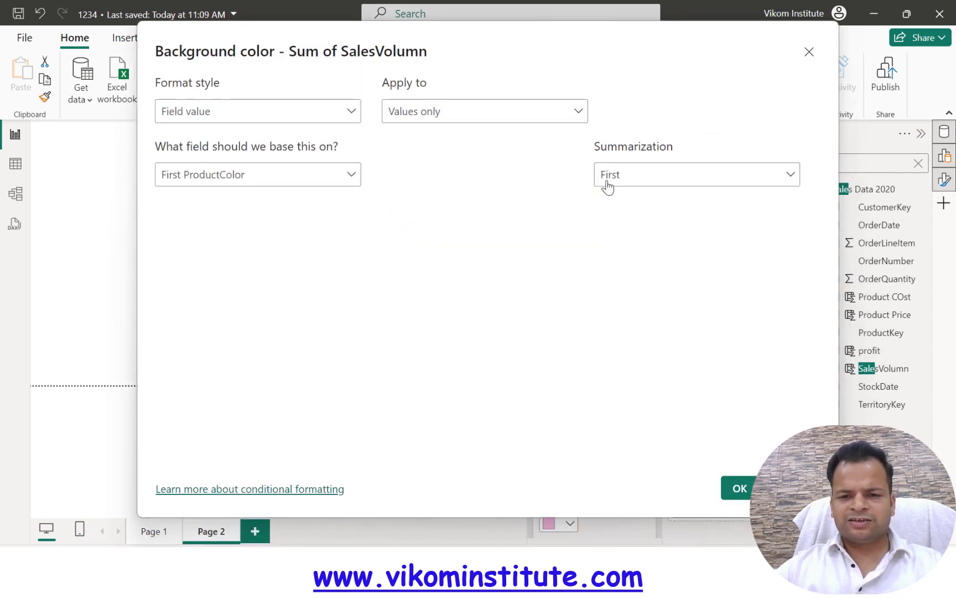
left_click(739, 490)
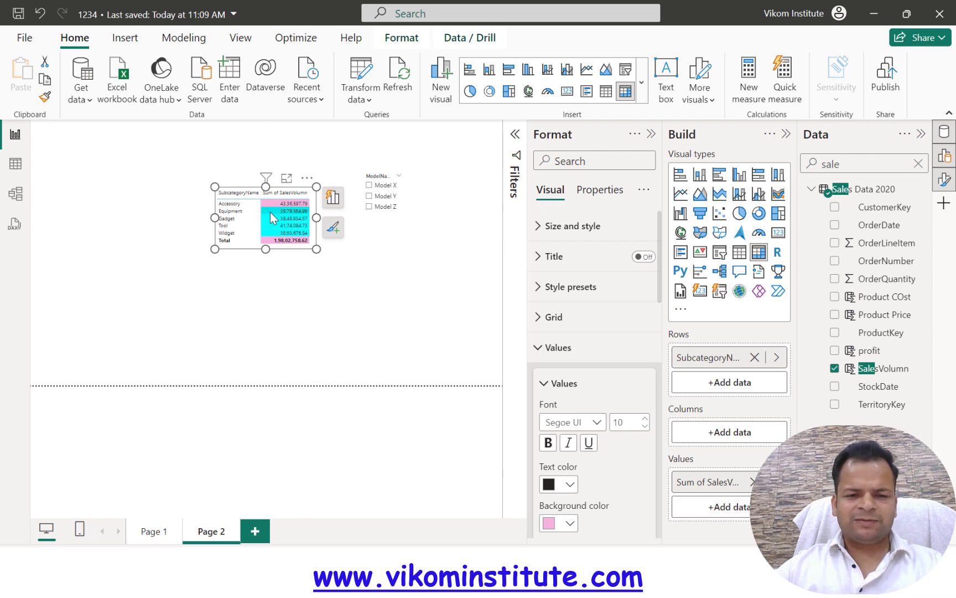
- Find ProductColor in the data fields, add it below SubcategoryName in the matrix rows, and switch the matrix to the ProductColor level
left_click_drag(869, 165, 801, 158)
type("col")
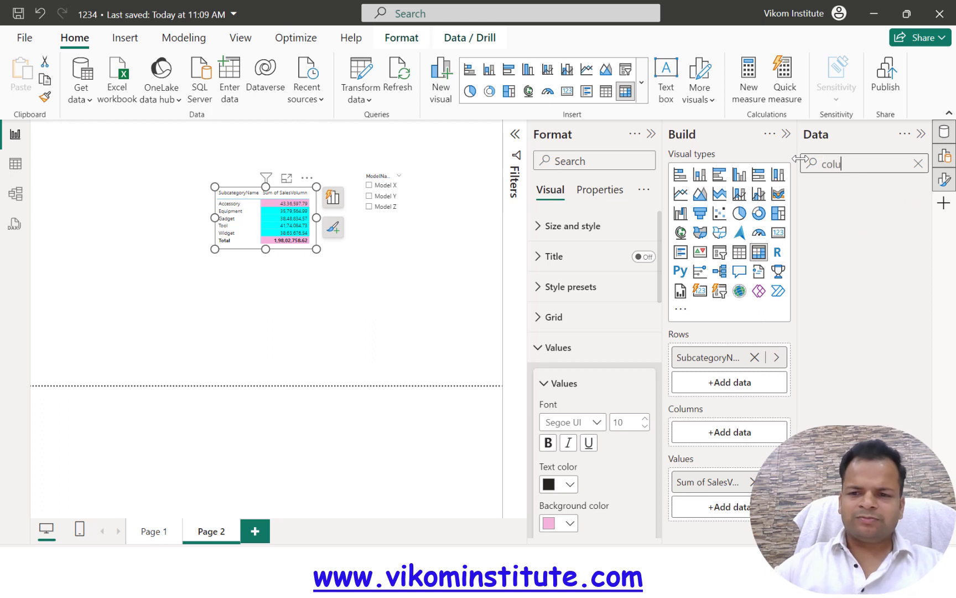
left_click_drag(883, 208, 749, 377)
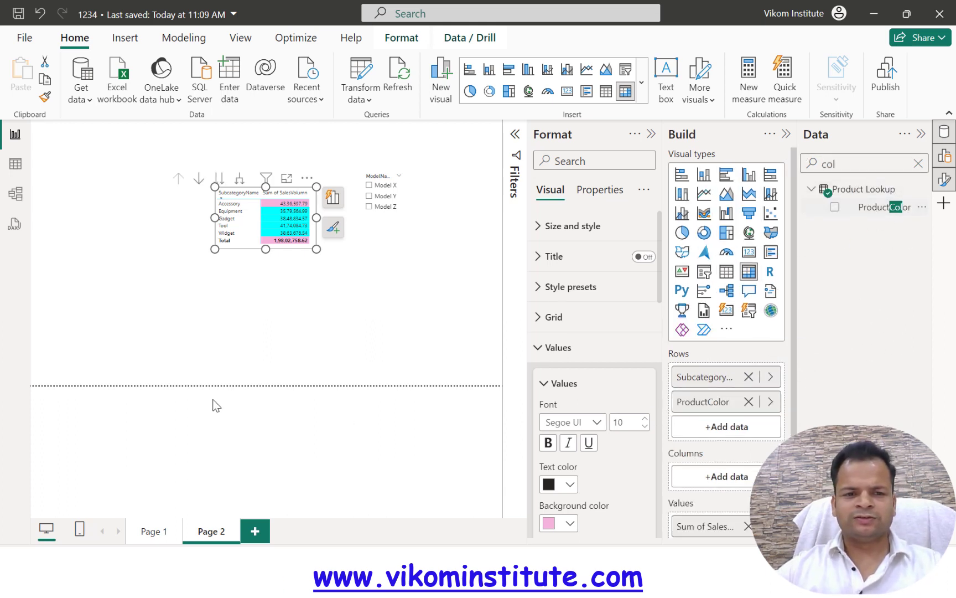
left_click(219, 179)
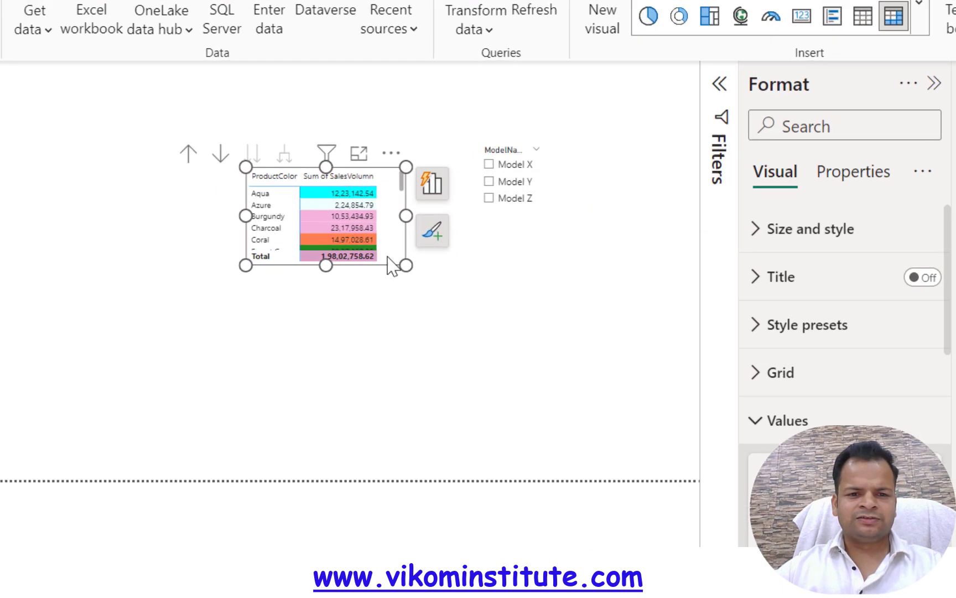
- Enlarge the matrix and examine the background color beside each product color
left_click_drag(317, 249, 461, 350)
left_click_drag(925, 558, 955, 597)
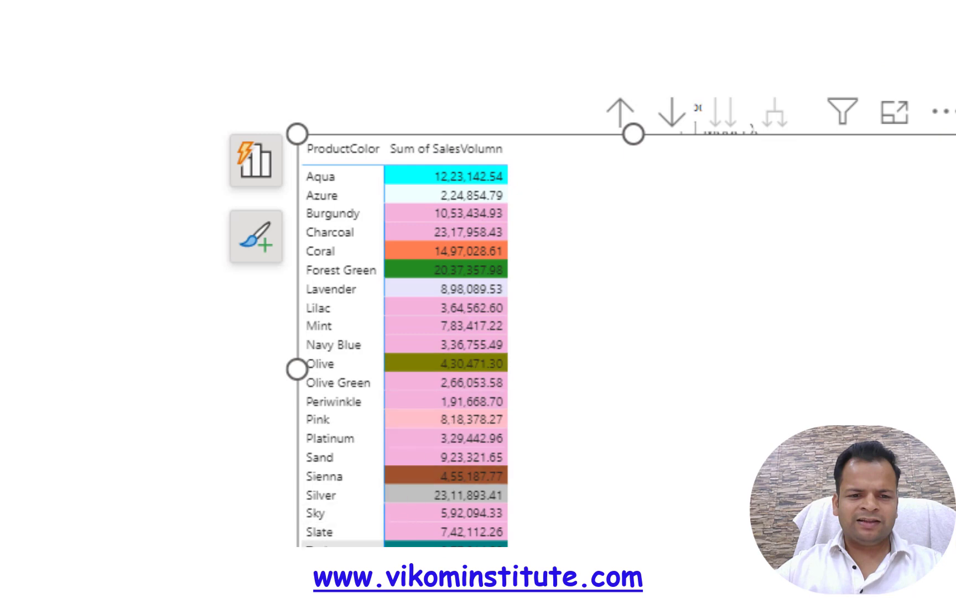
scroll(448, 475, "down", 1)
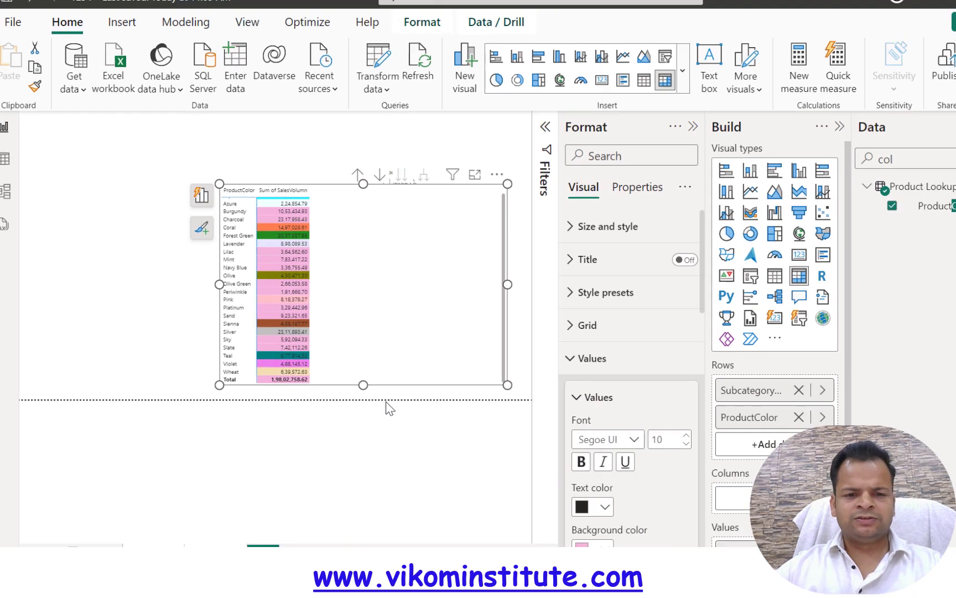
- Undo the matrix resize, the drill to ProductColor, the added ProductColor row field and the field-based background color
key("ctrl+z")
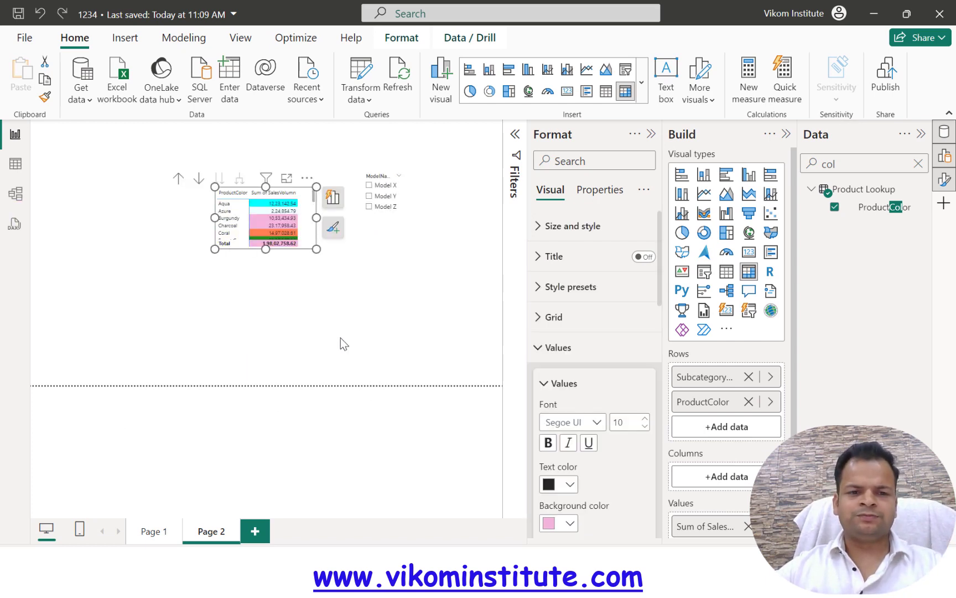
key("ctrl+z")
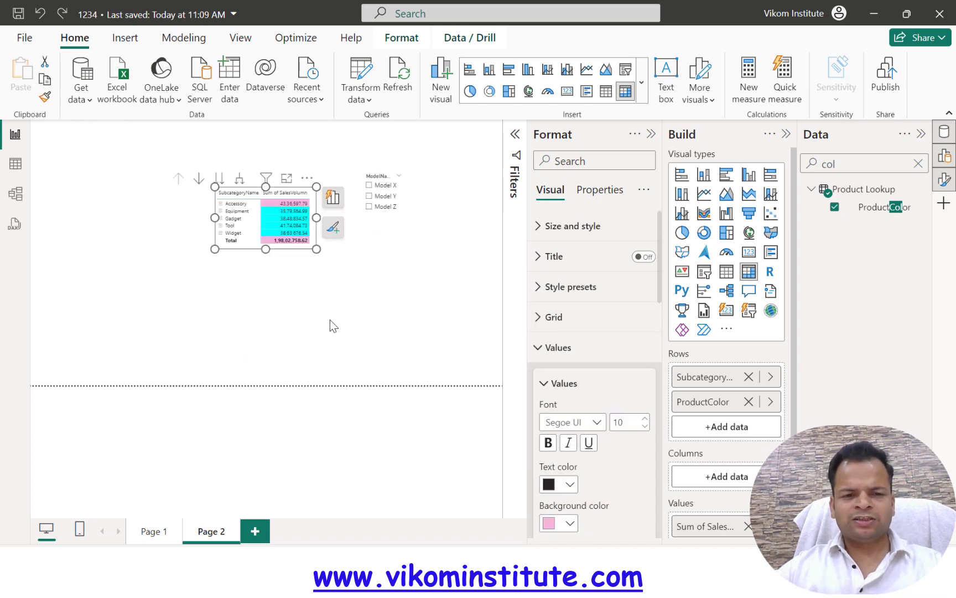
key("ctrl+z")
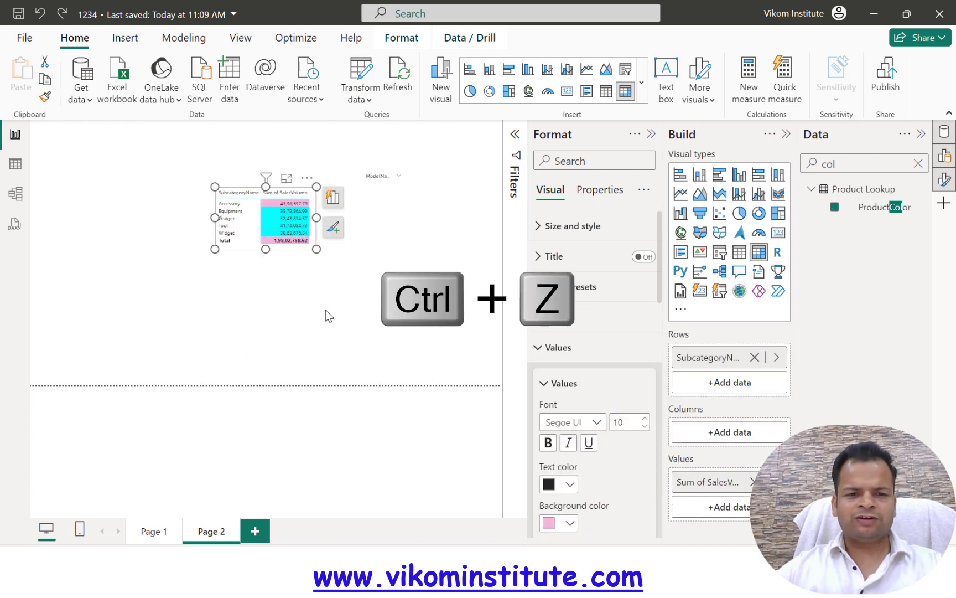
key("ctrl+z")
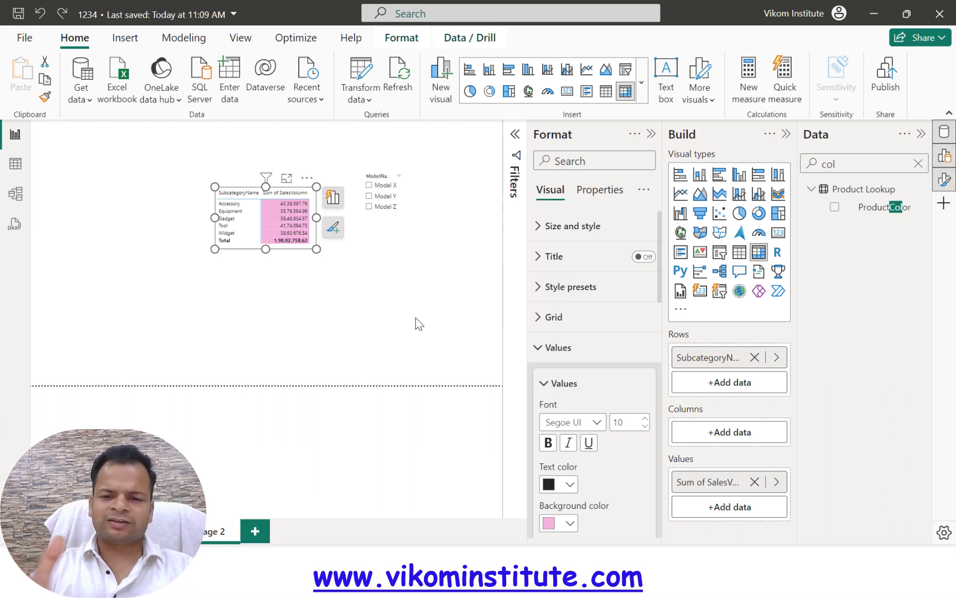
- Examine the format style options of font color conditional formatting for Sum of SalesVolumn and cancel without applying any
right_click(289, 231)
key("Escape")
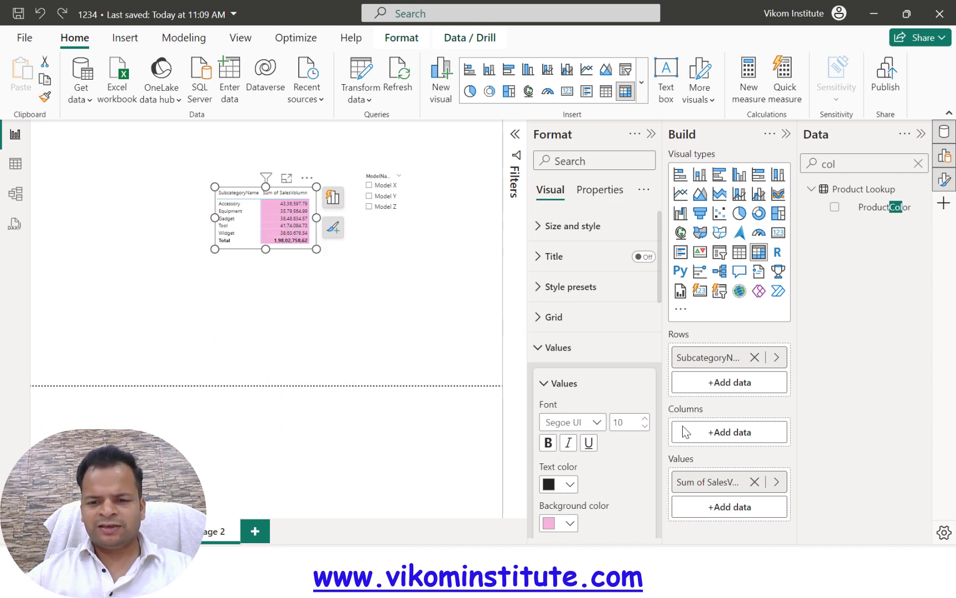
right_click(714, 487)
mouse_move(788, 271)
left_click(645, 280)
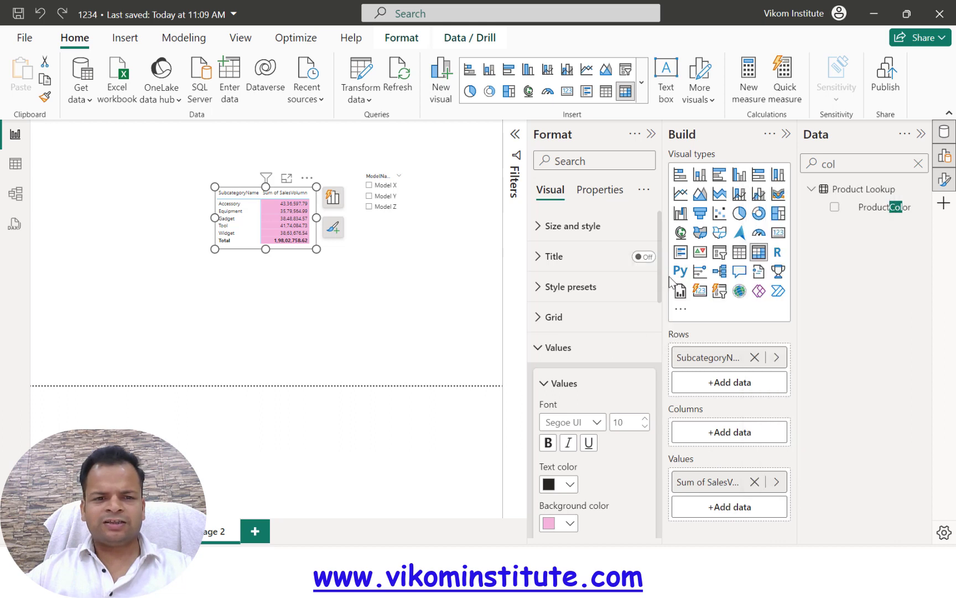
left_click(269, 123)
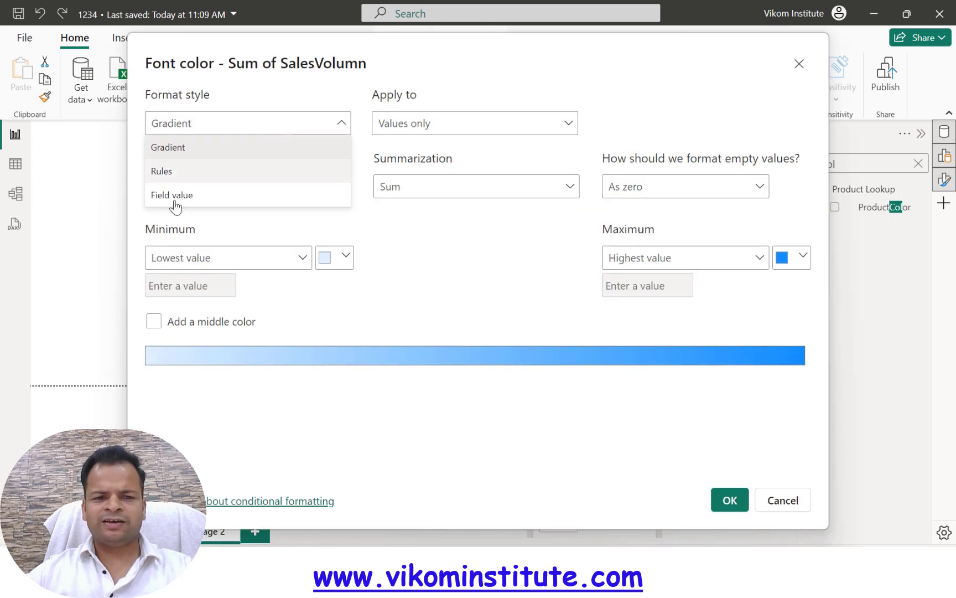
left_click(458, 316)
left_click(782, 500)
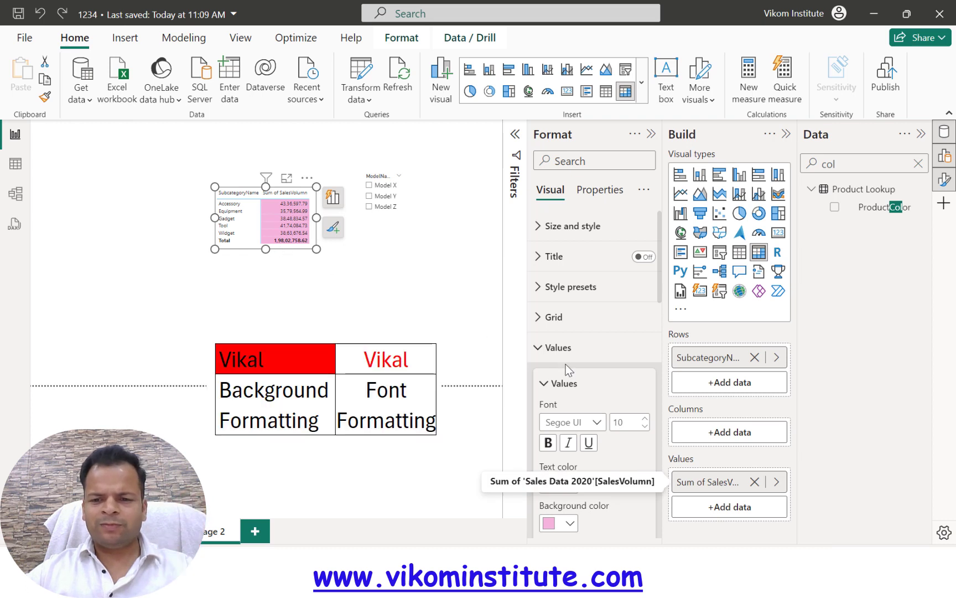
- Start data bars conditional formatting on the matrix's Sum of SalesVolumn and set the positive bar to red
right_click(714, 491)
mouse_move(777, 260)
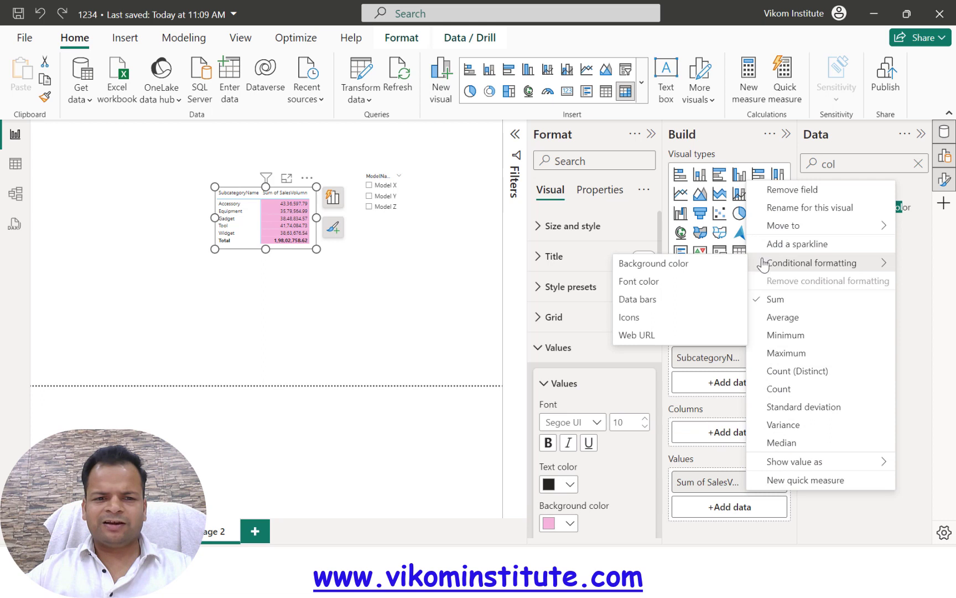
left_click(661, 300)
left_click_drag(395, 66, 644, 71)
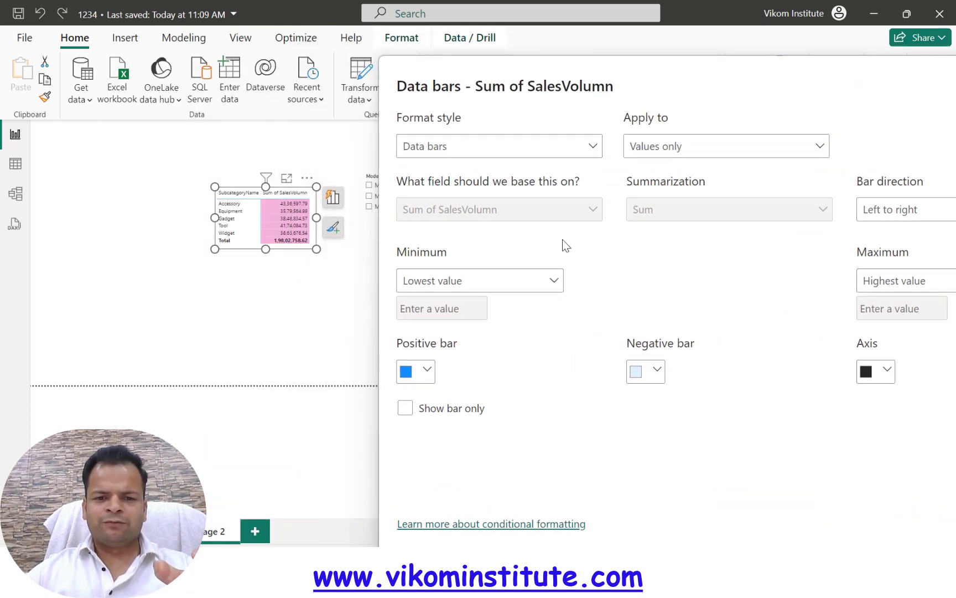
left_click(427, 369)
left_click(611, 273)
left_click_drag(574, 94, 254, 74)
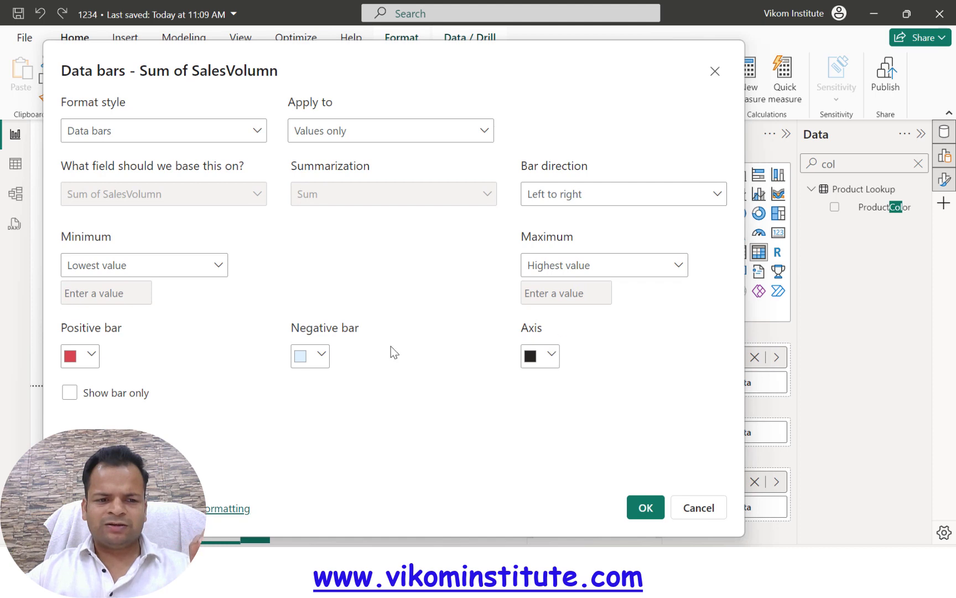
- Change the data bars' positive bar to a custom bright green color
left_click(91, 354)
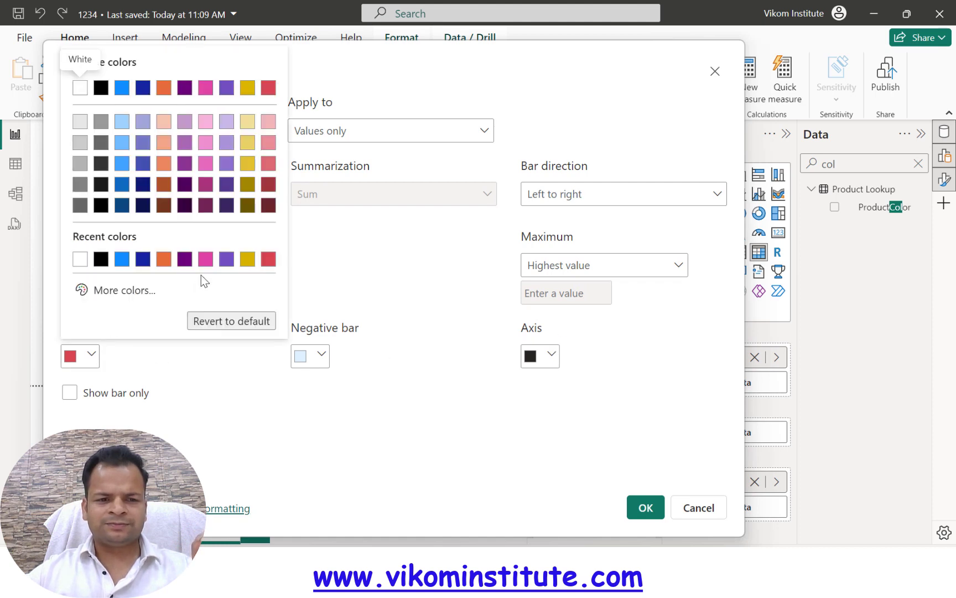
left_click(96, 296)
left_click(147, 241)
left_click(257, 69)
left_click(346, 313)
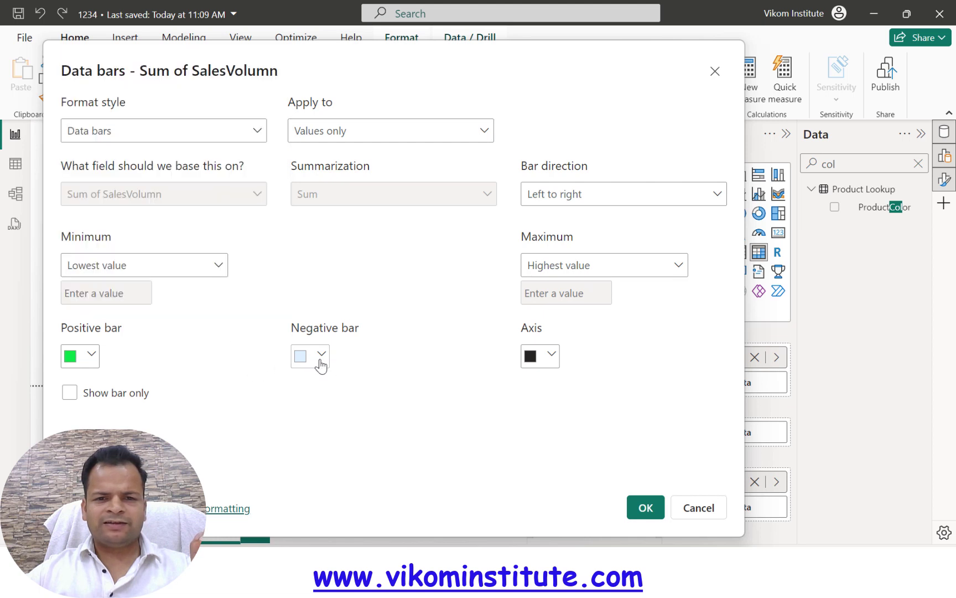
- Set the negative bar to the theme red and apply the data bars to the matrix
left_click(321, 355)
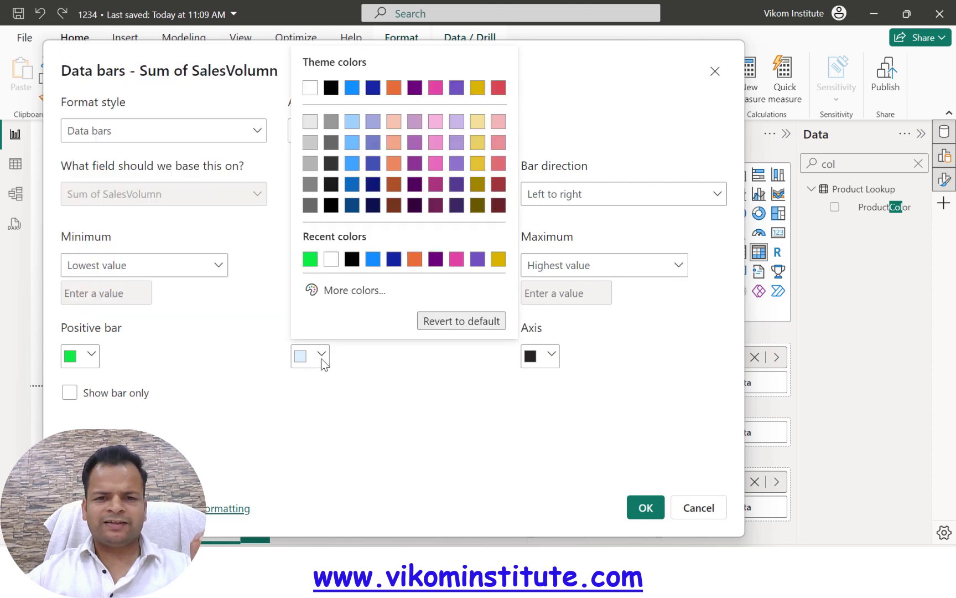
left_click(498, 88)
left_click(640, 508)
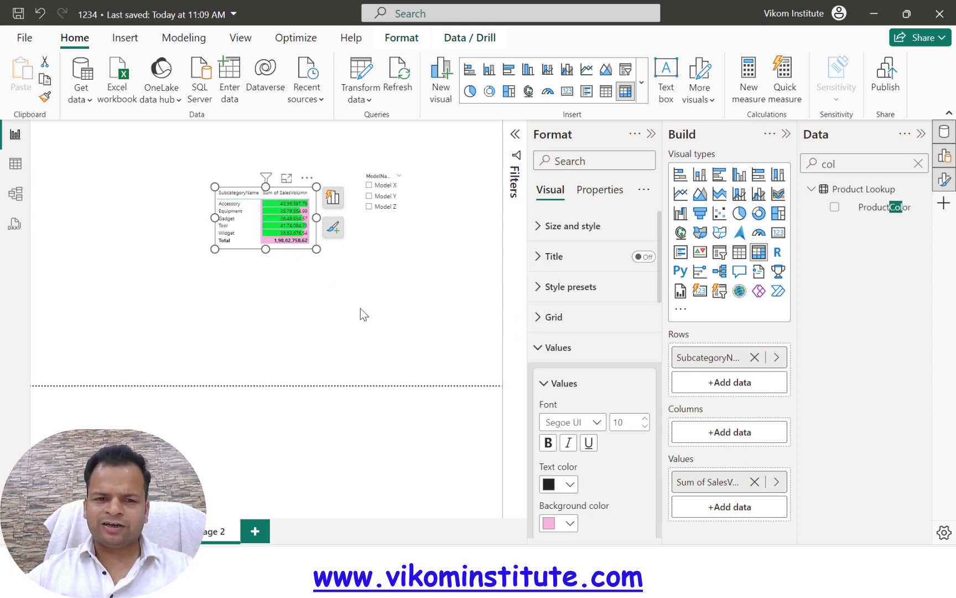
- Reopen the data bars conditional formatting of Sum of SalesVolumn and revert the positive bar to its default color
right_click(277, 220)
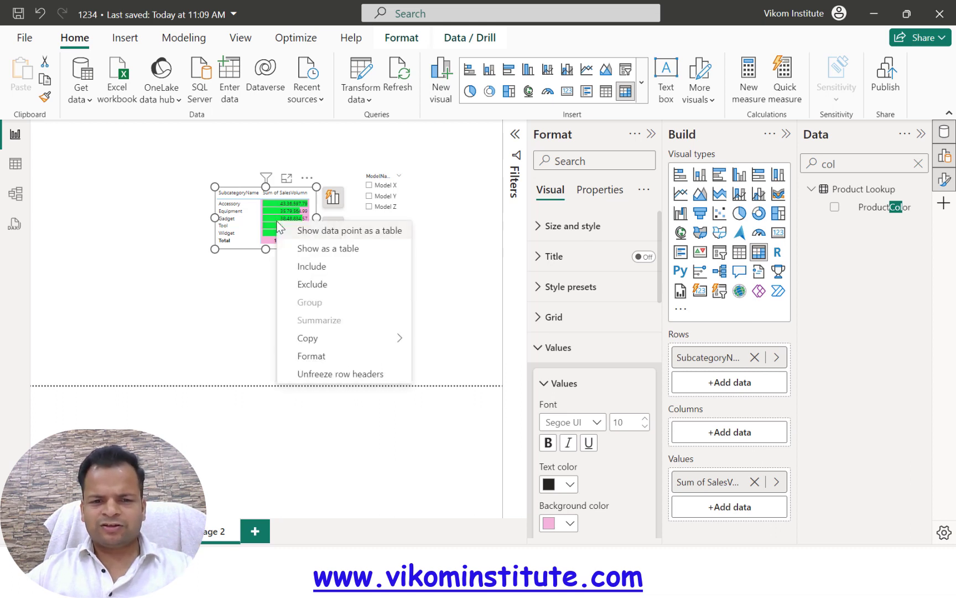
left_click(438, 324)
right_click(707, 490)
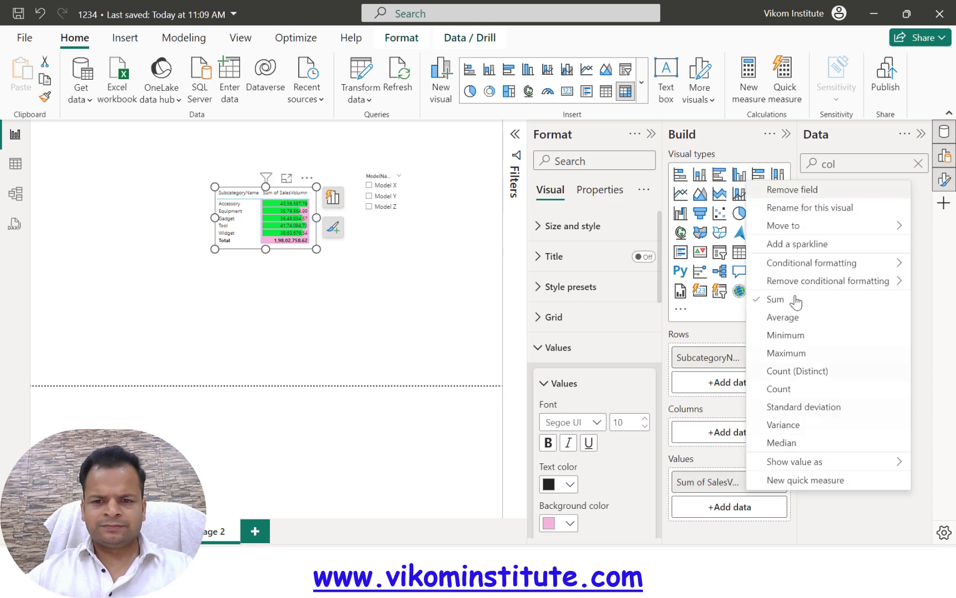
mouse_move(788, 271)
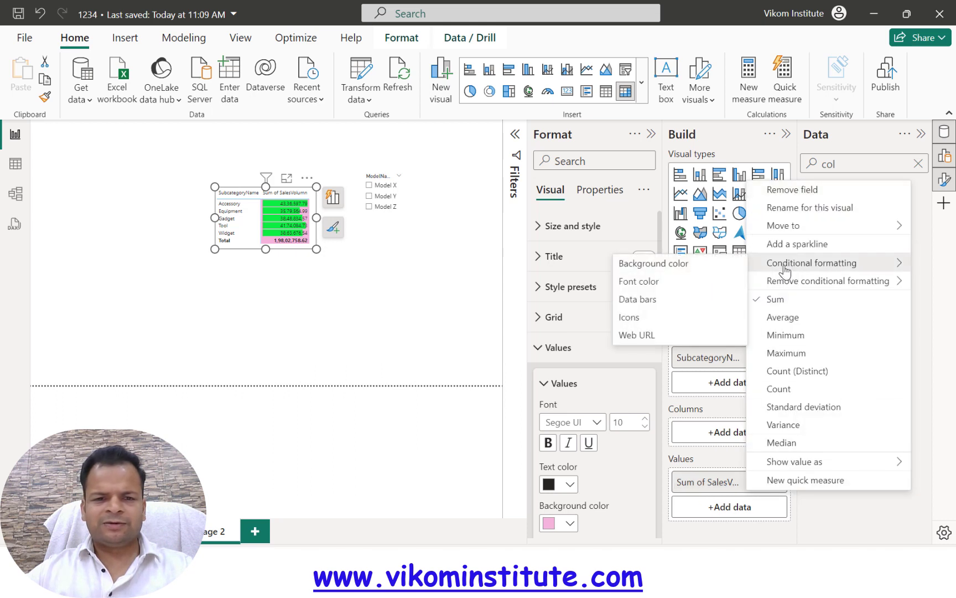
left_click(650, 300)
left_click(175, 347)
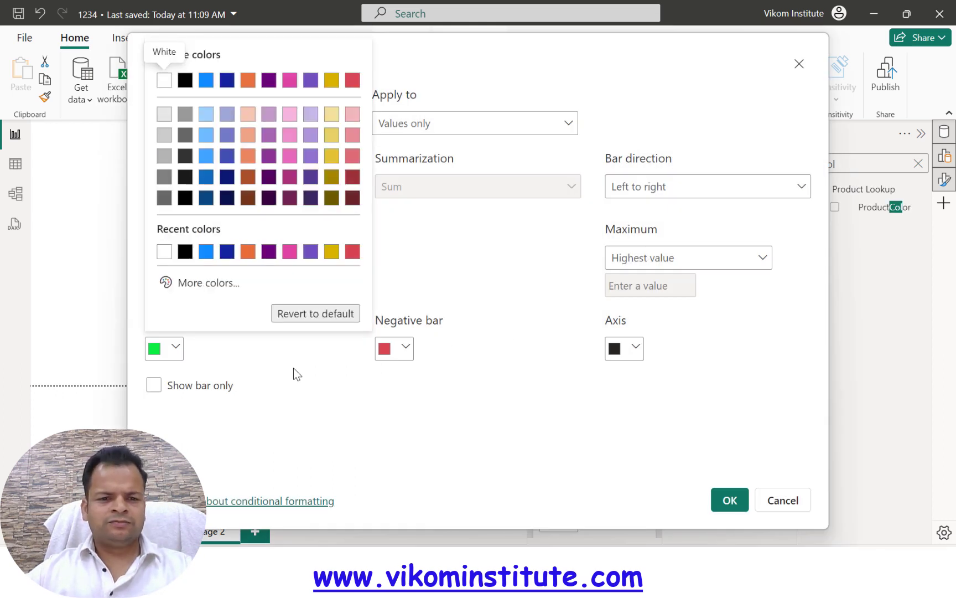
left_click(315, 315)
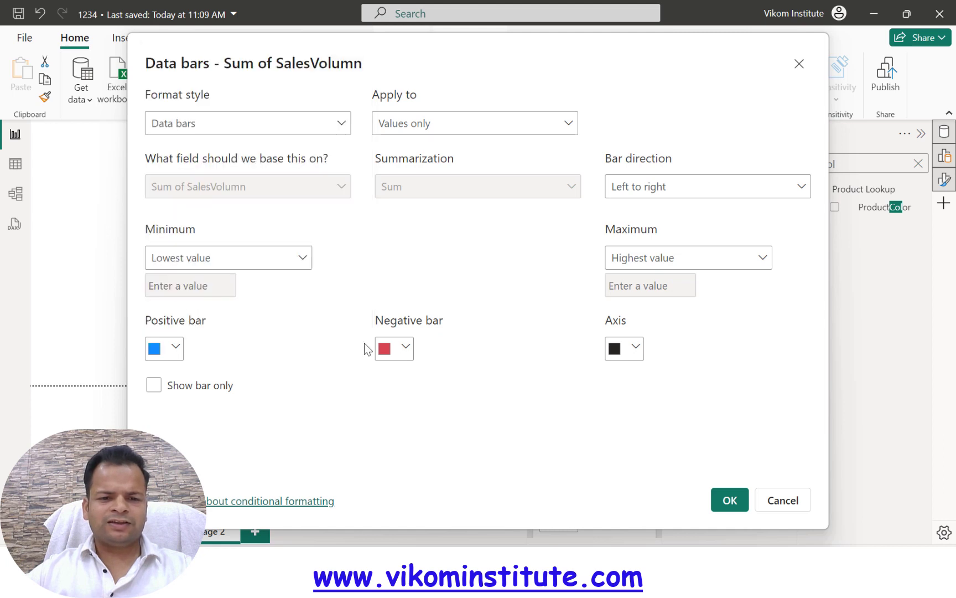
- Revert the negative bar to its default color and apply the data bars with only the bars shown
left_click(407, 356)
left_click(538, 315)
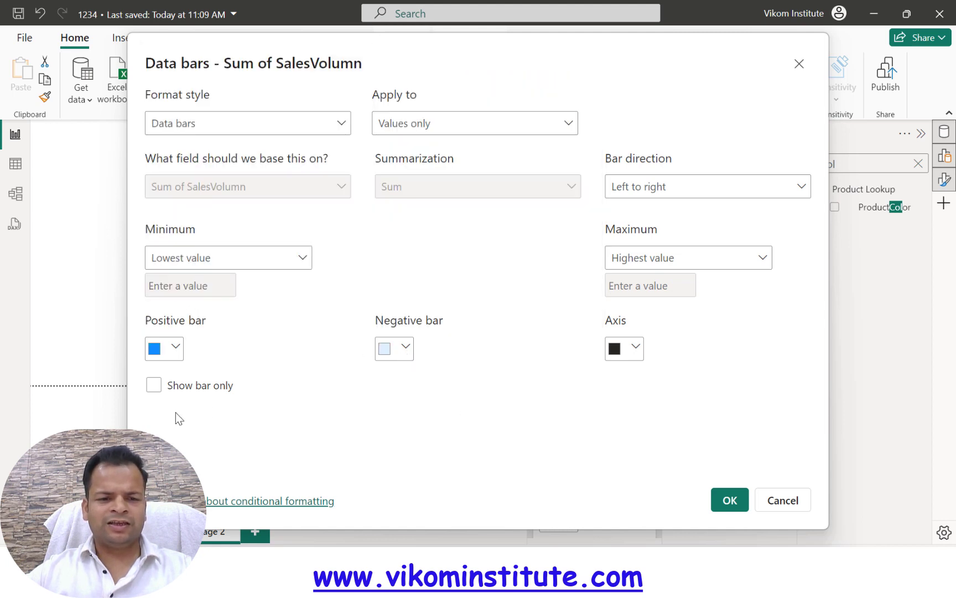
left_click(155, 390)
left_click(729, 501)
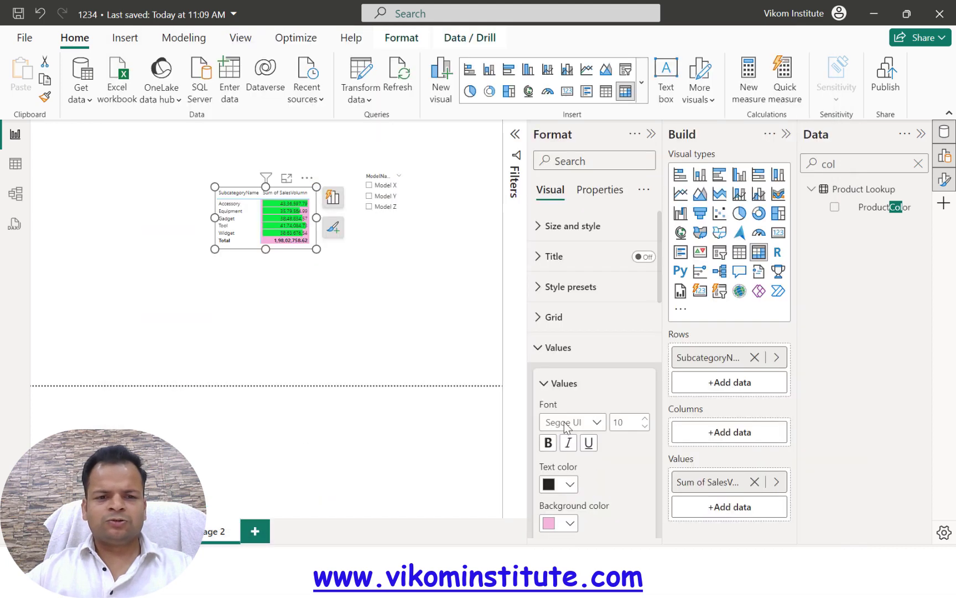
left_click(463, 382)
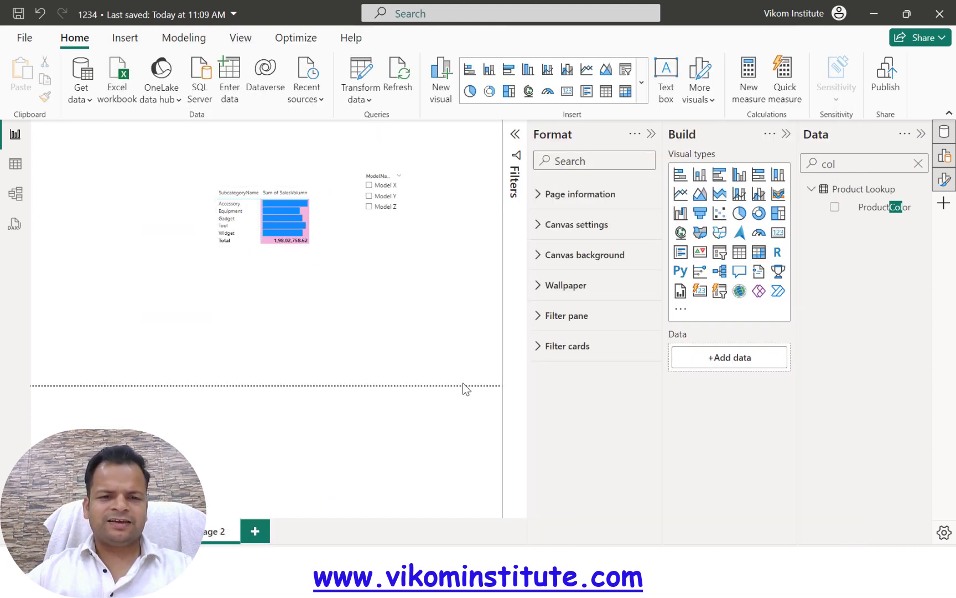
- Enlarge the matrix visual and sort it by Sum of SalesVolumn in descending order
left_click(310, 239)
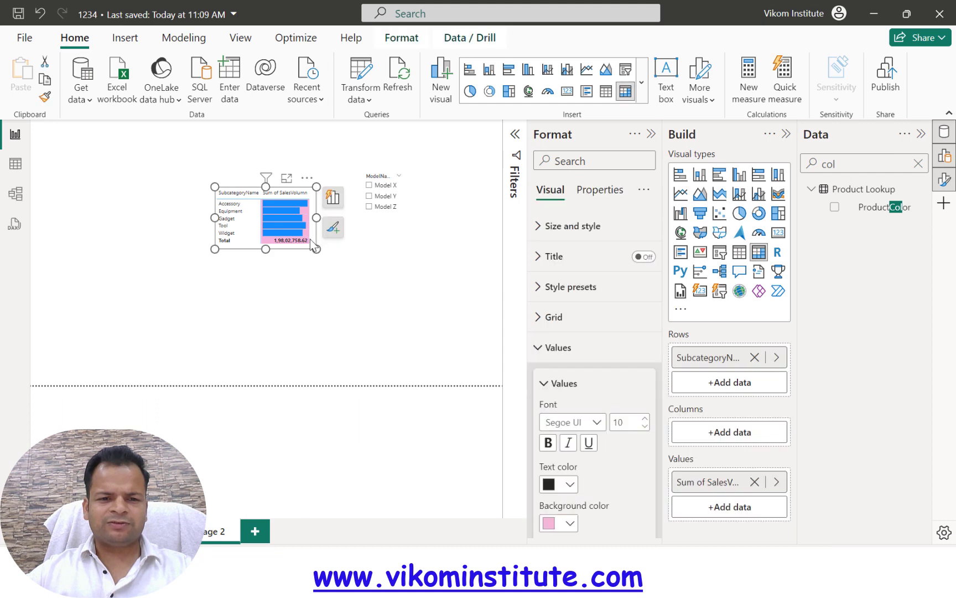
left_click_drag(316, 246, 375, 295)
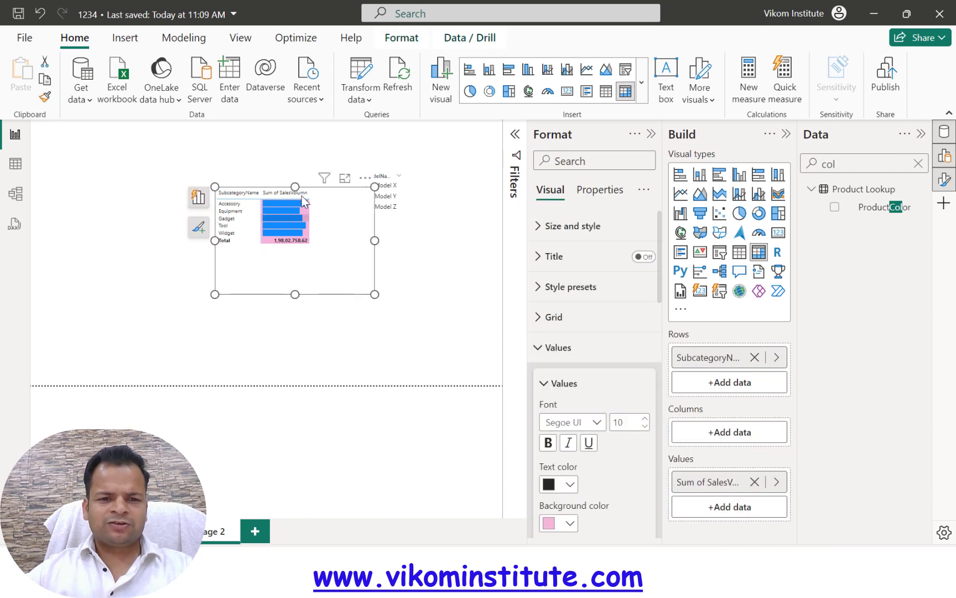
left_click(282, 190)
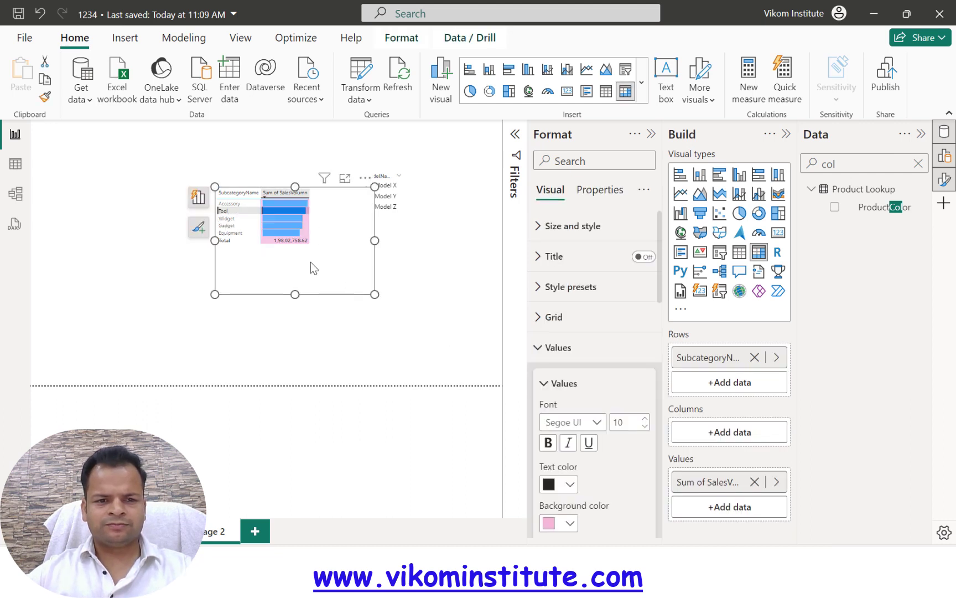
- Set the font size of the matrix values to 20 and enlarge the visual further
left_click(645, 418)
left_click(645, 418)
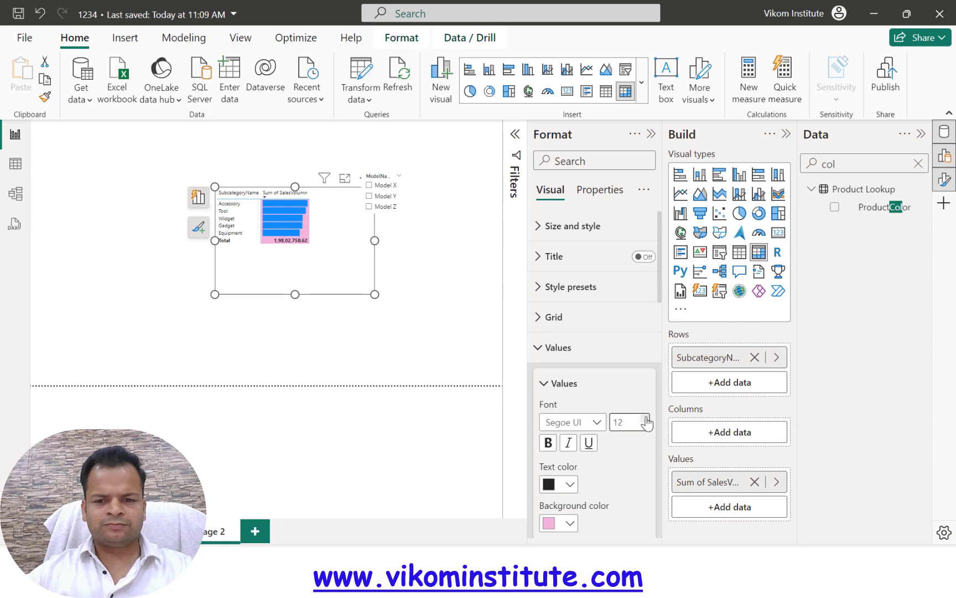
left_click(644, 418)
left_click(645, 418)
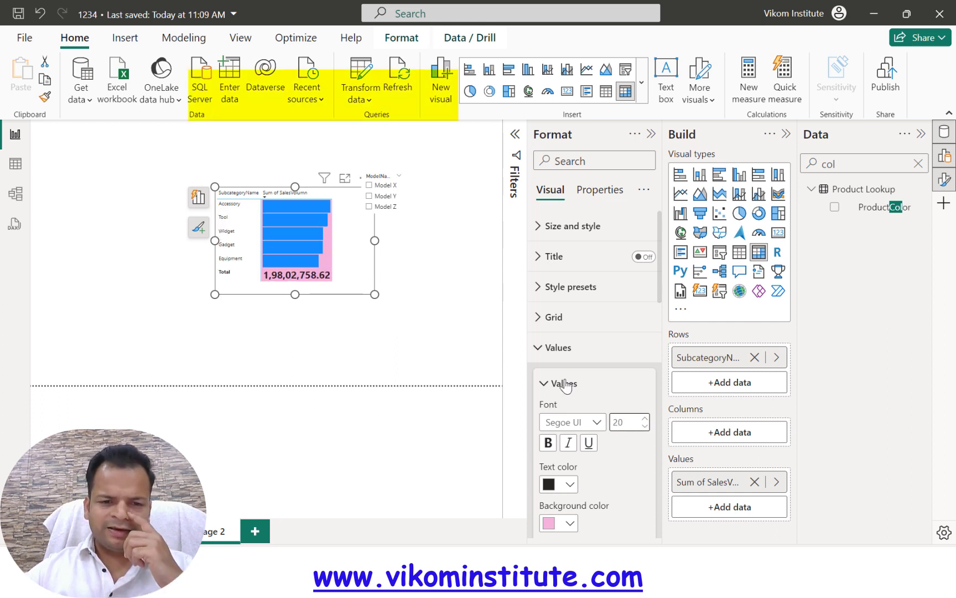
left_click_drag(374, 294, 417, 329)
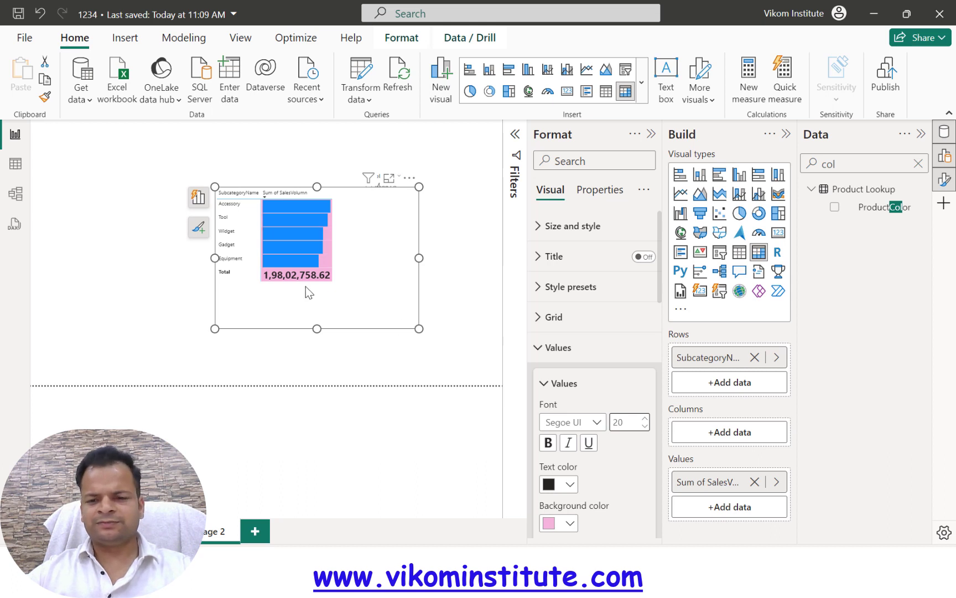
- Apply icons conditional formatting to Sum of SalesVolumn, keeping the default percent rules with red diamond, yellow triangle and green circle
right_click(733, 484)
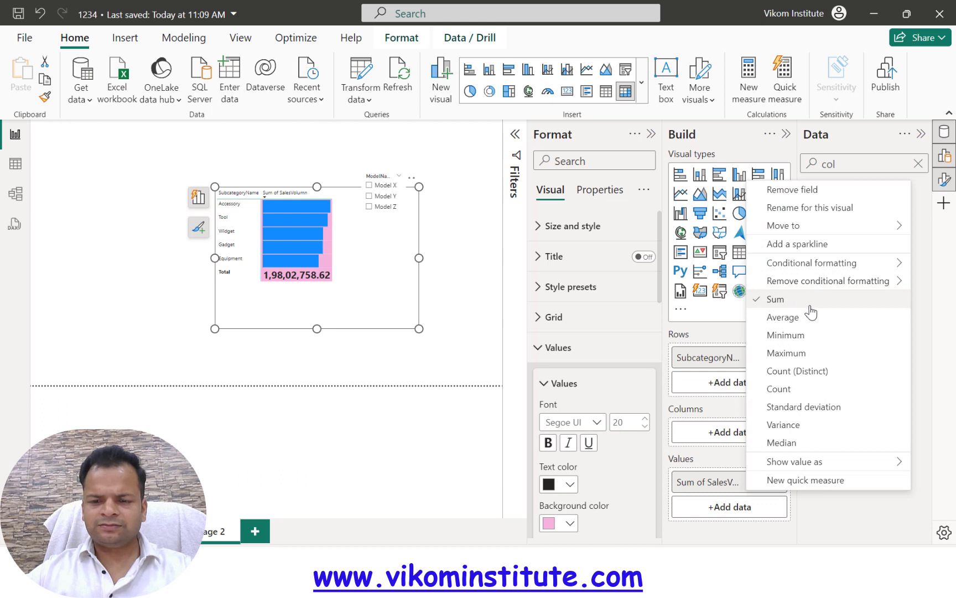
mouse_move(784, 270)
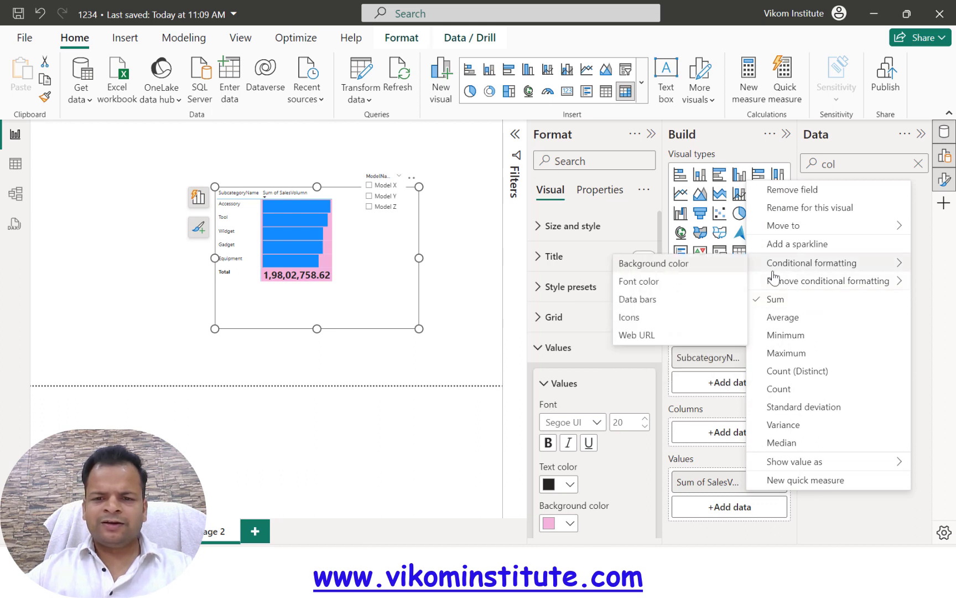
left_click(636, 318)
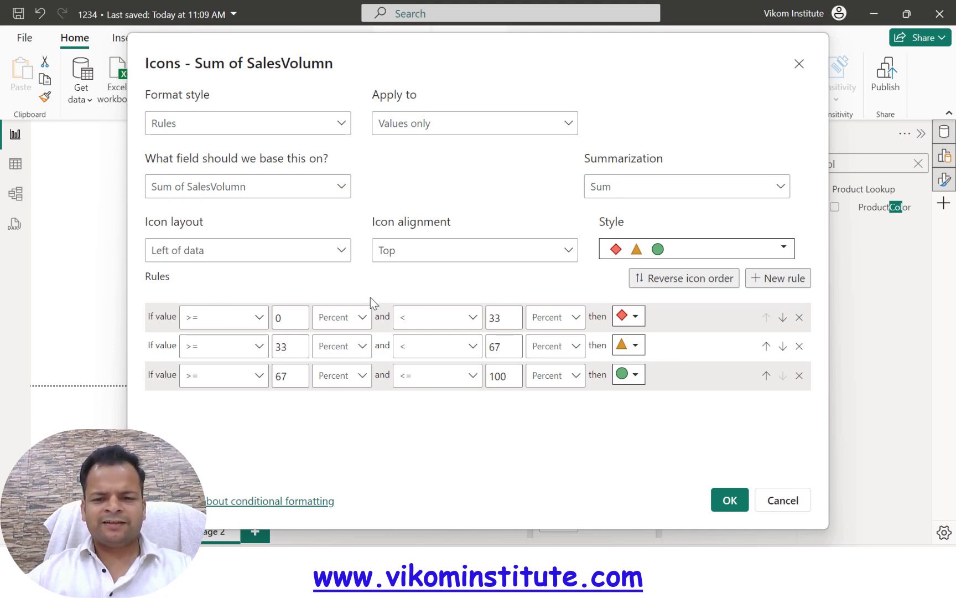
left_click(731, 501)
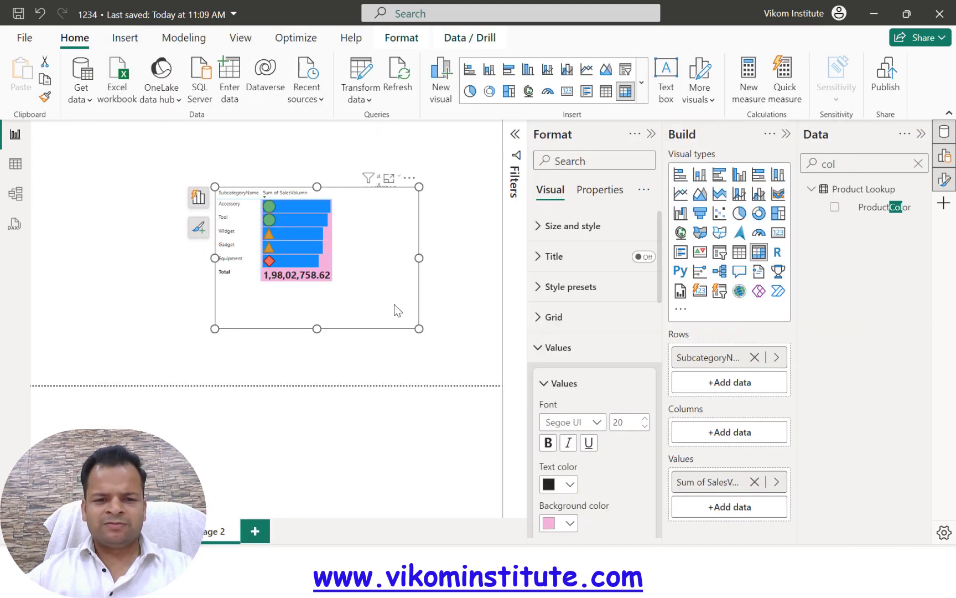
- Remove all conditional formatting from Sum of SalesVolumn in the matrix
right_click(704, 482)
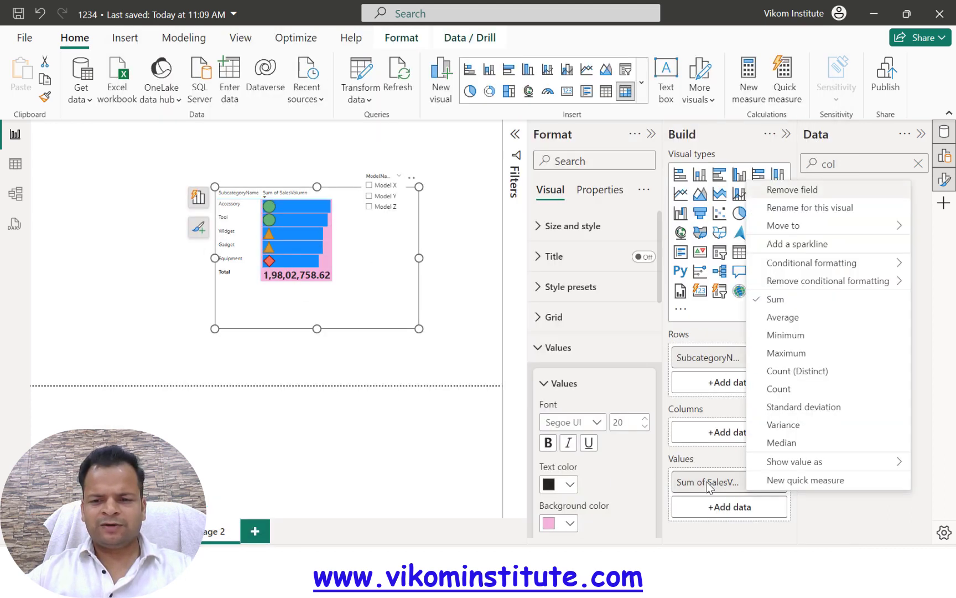
mouse_move(802, 282)
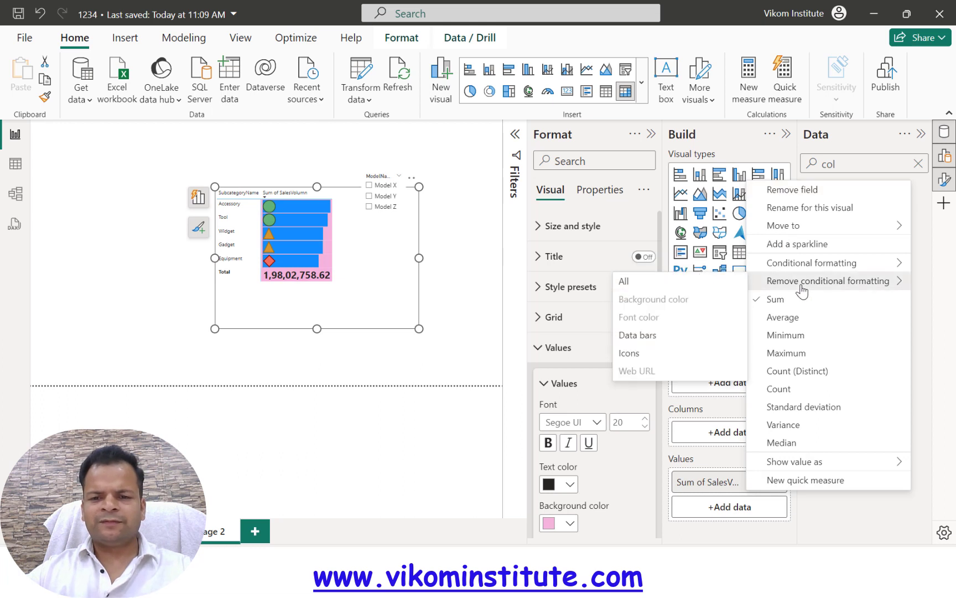
left_click(656, 287)
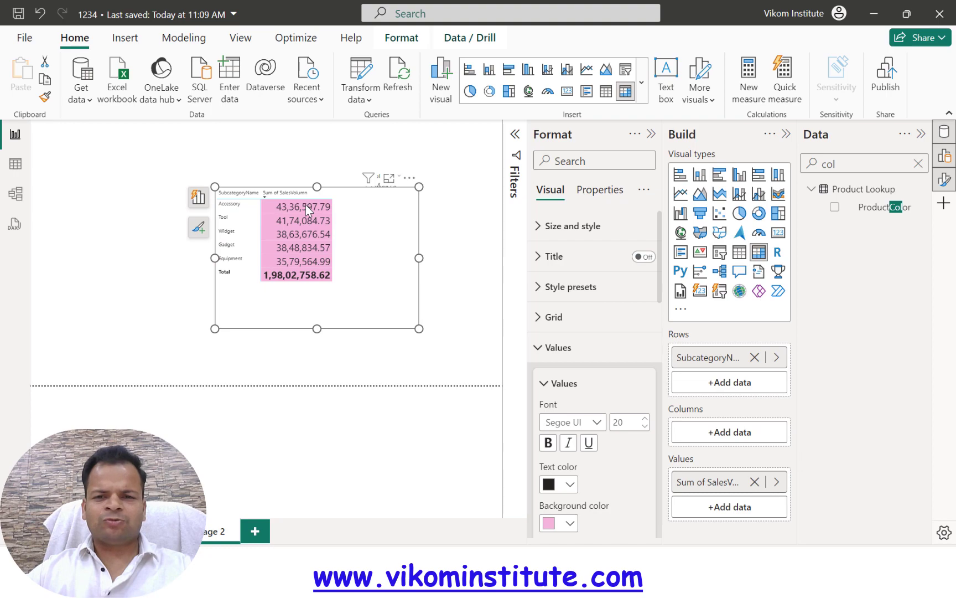
- Switch to the Microsoft Learn article in the browser and read how the Web URL format turns state names into links
scroll(702, 304, "down", 4)
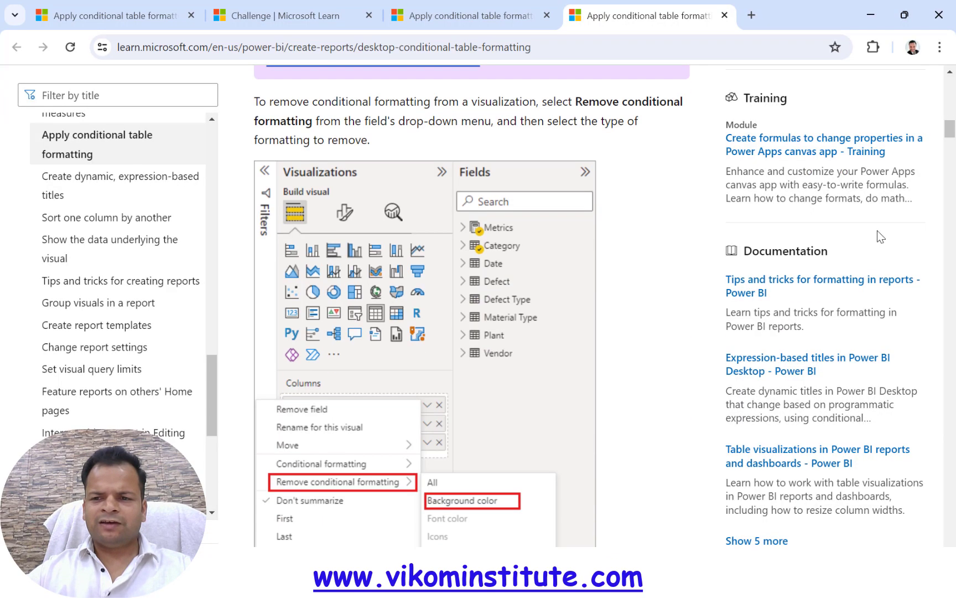
left_click_drag(949, 143, 936, 457)
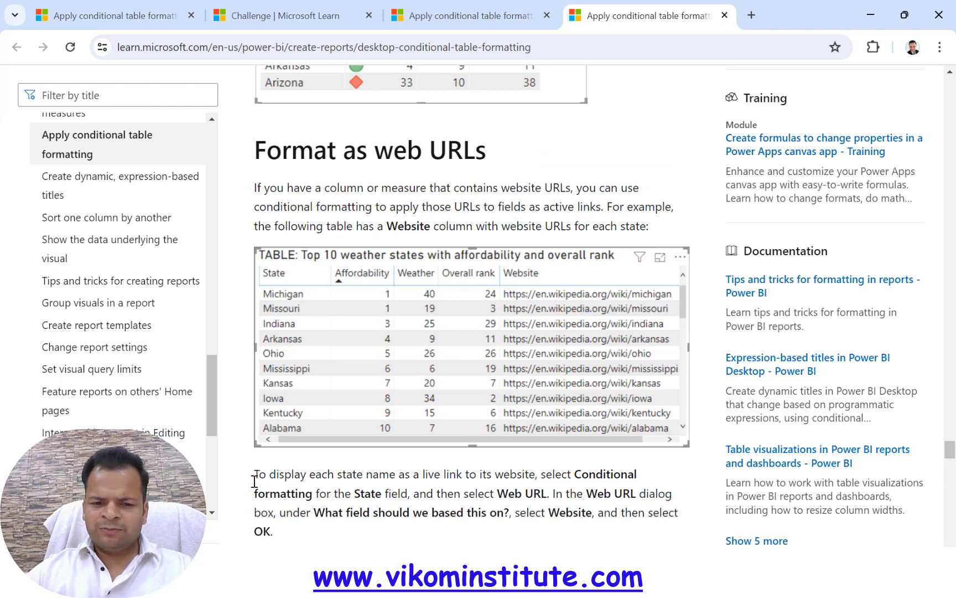
left_click_drag(284, 475, 441, 474)
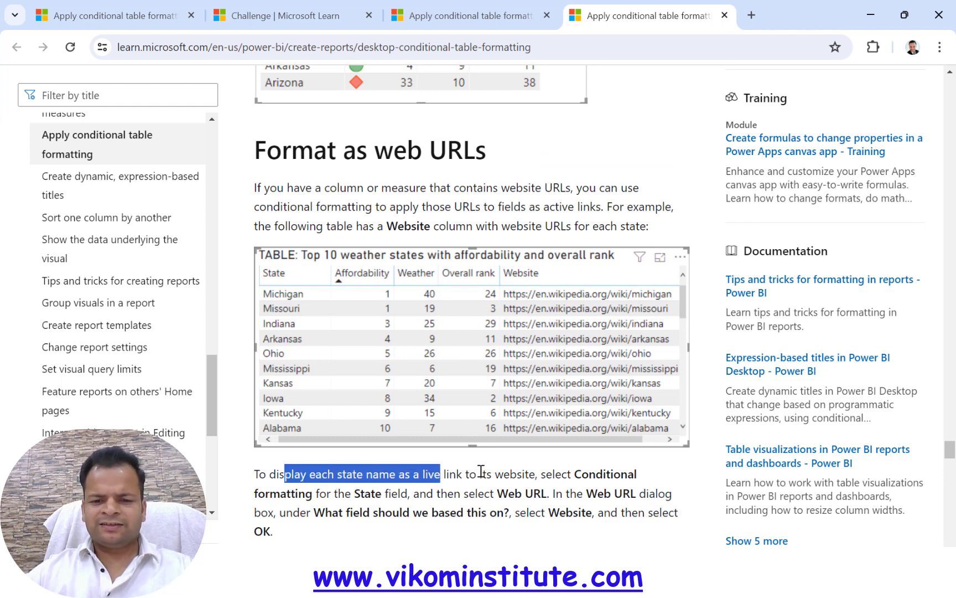
left_click_drag(552, 474, 620, 475)
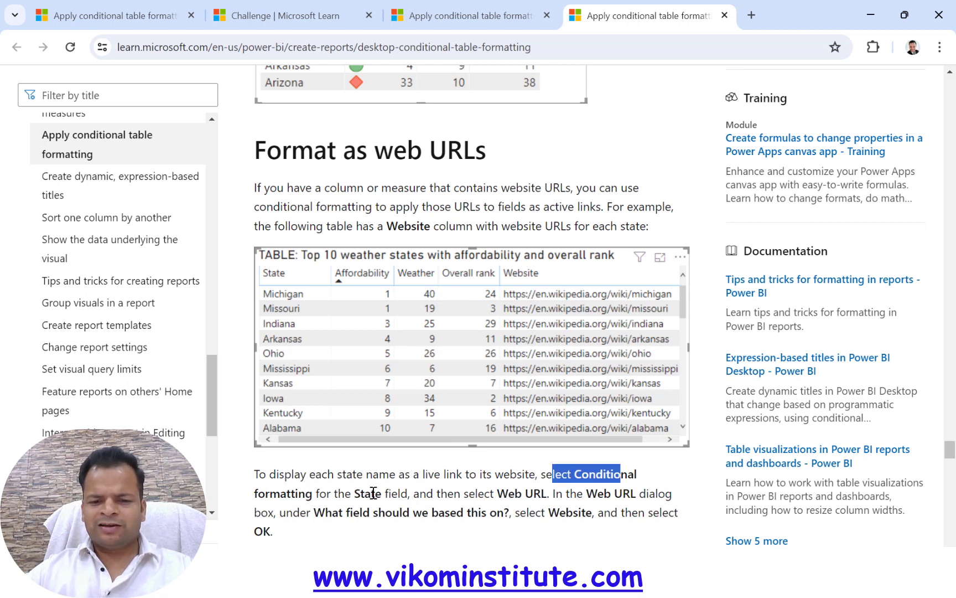
left_click_drag(496, 493, 558, 493)
scroll(533, 393, "down", 5)
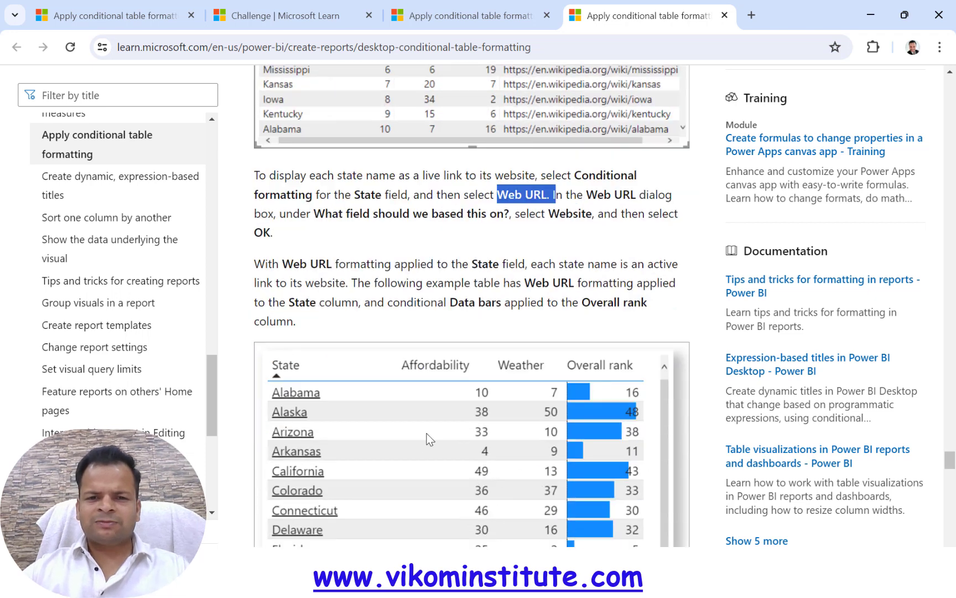
scroll(427, 434, "down", 4)
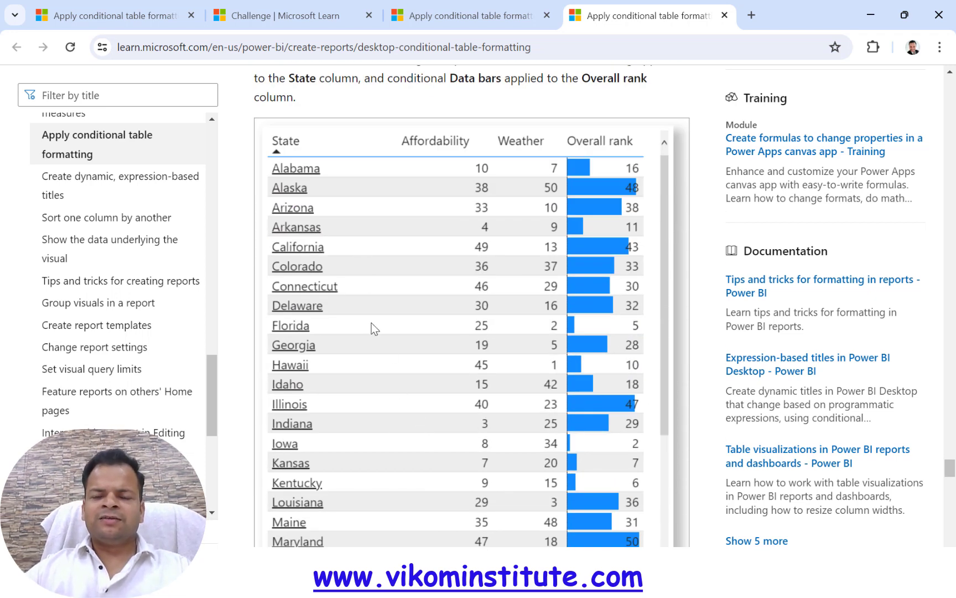
- Return to Power BI Desktop, convert the matrix to a table and review the conditional formatting types for Sum of SalesVolumn and SubcategoryName
key("alt+Tab")
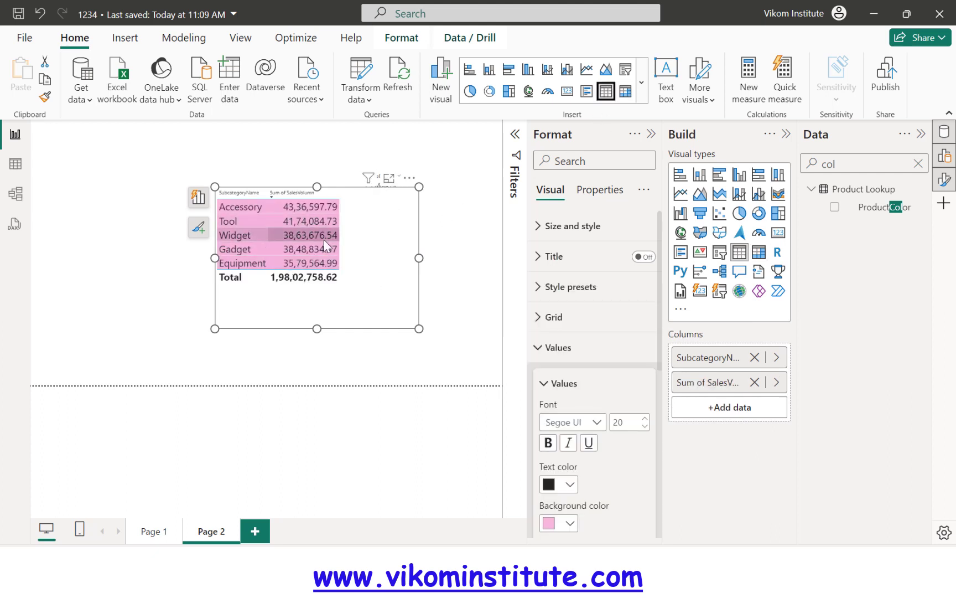
right_click(721, 380)
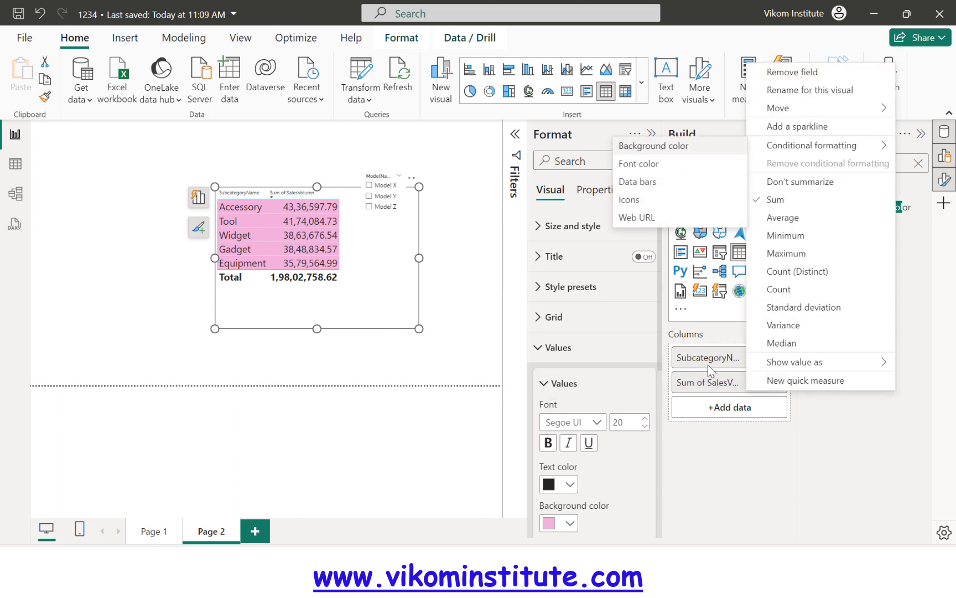
left_click(708, 358)
right_click(708, 358)
mouse_move(786, 193)
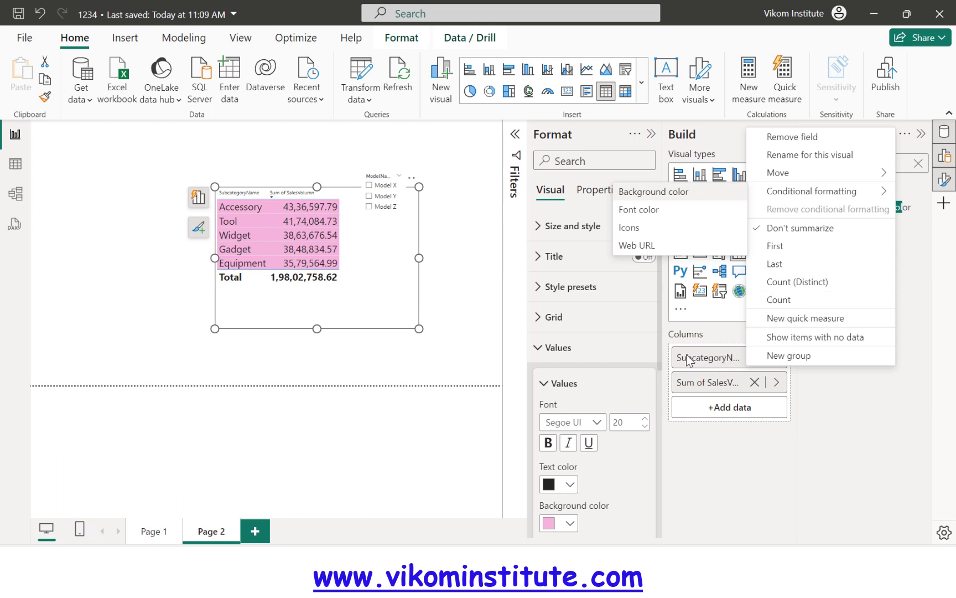